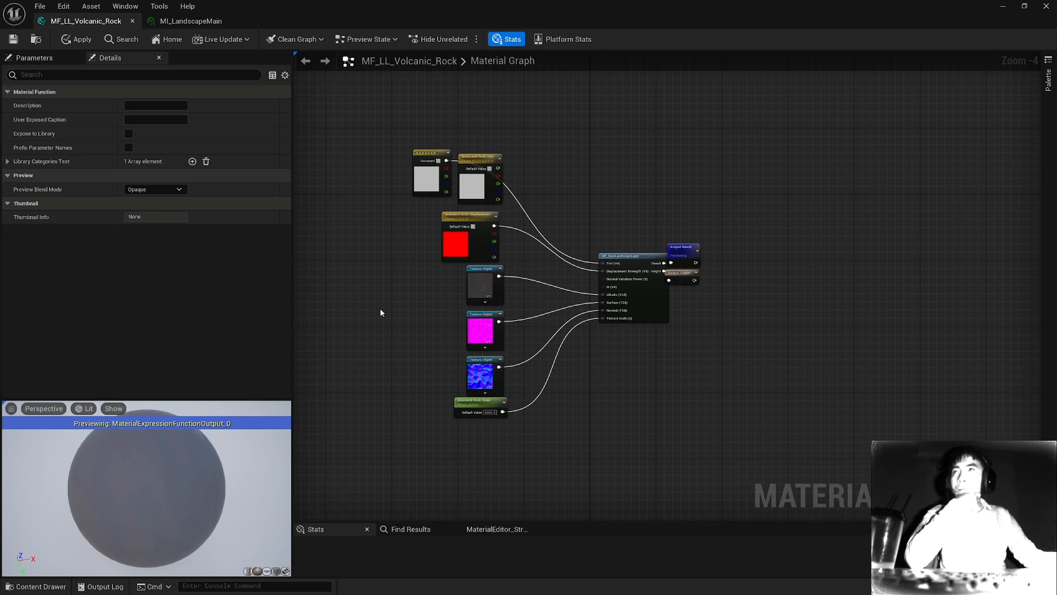
Move the MF_BaseLandscapeLayer node slightly away from the Output Result and Output Height nodes so they no longer touch
scroll(570, 281, up, 4)
scroll(569, 281, down, 2)
right_drag(569, 281, 543, 281)
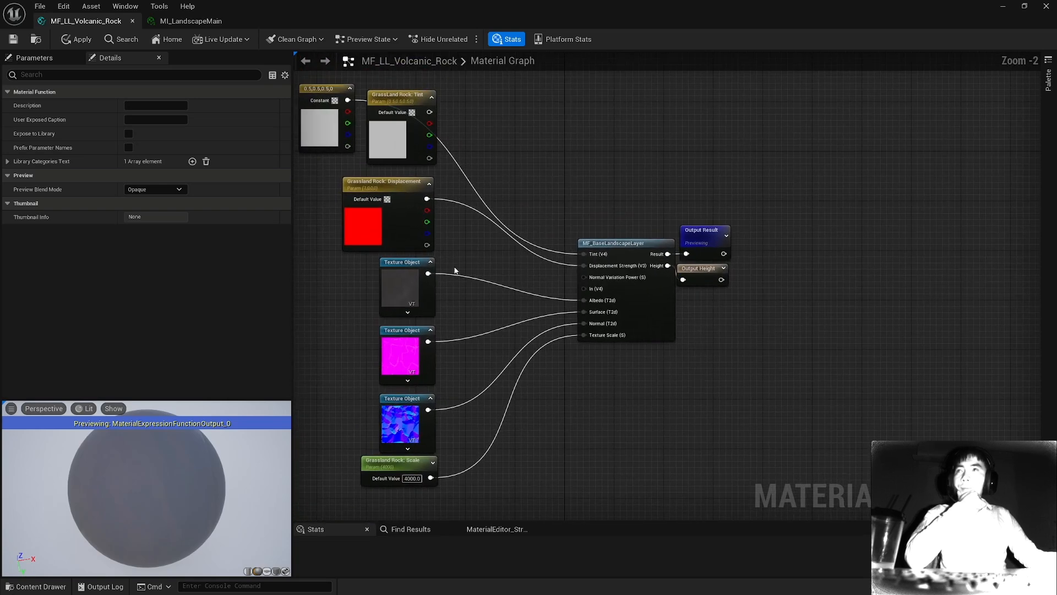
right_drag(471, 259, 425, 320)
scroll(721, 339, up, 2)
click(572, 395)
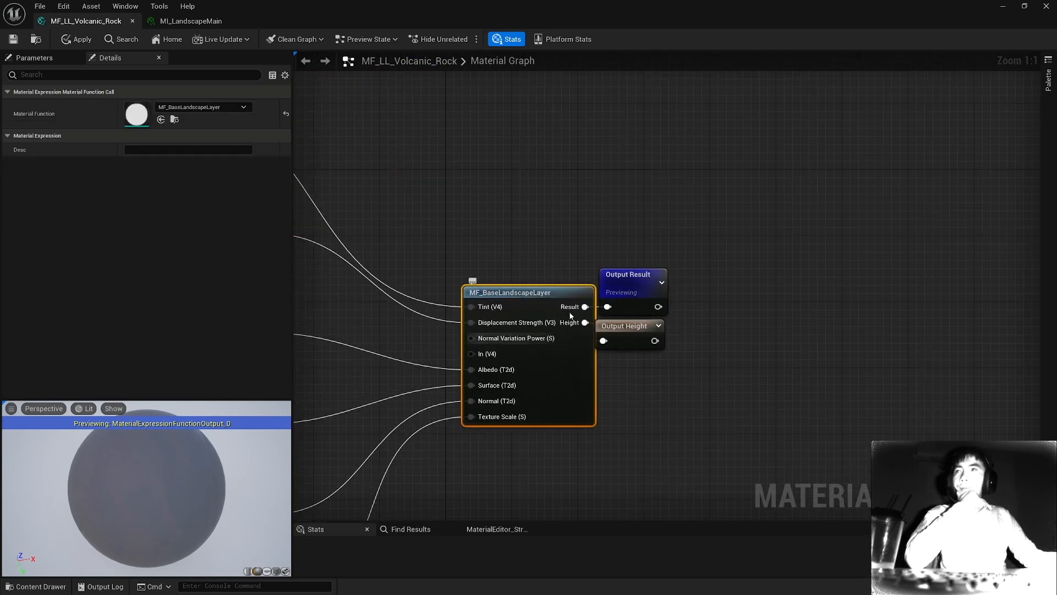
drag(534, 297, 517, 298)
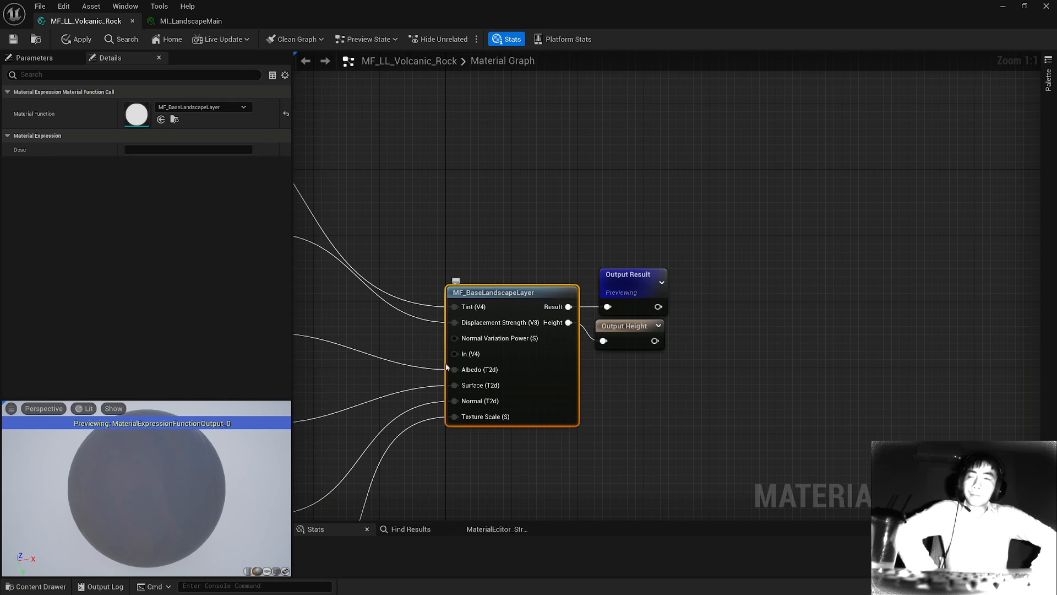
scroll(420, 330, down, 1)
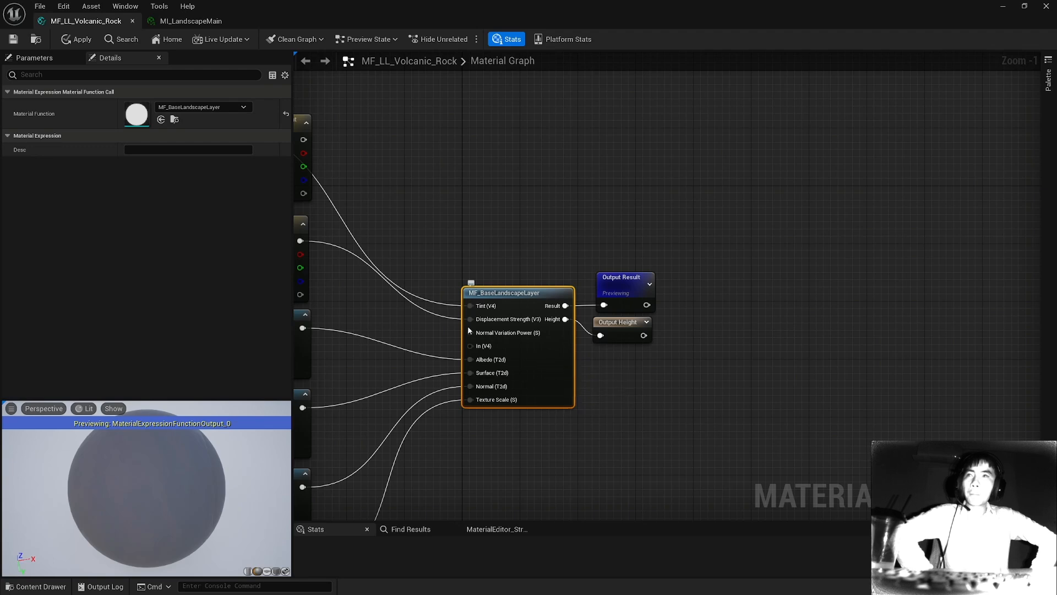
right_drag(562, 389, 582, 354)
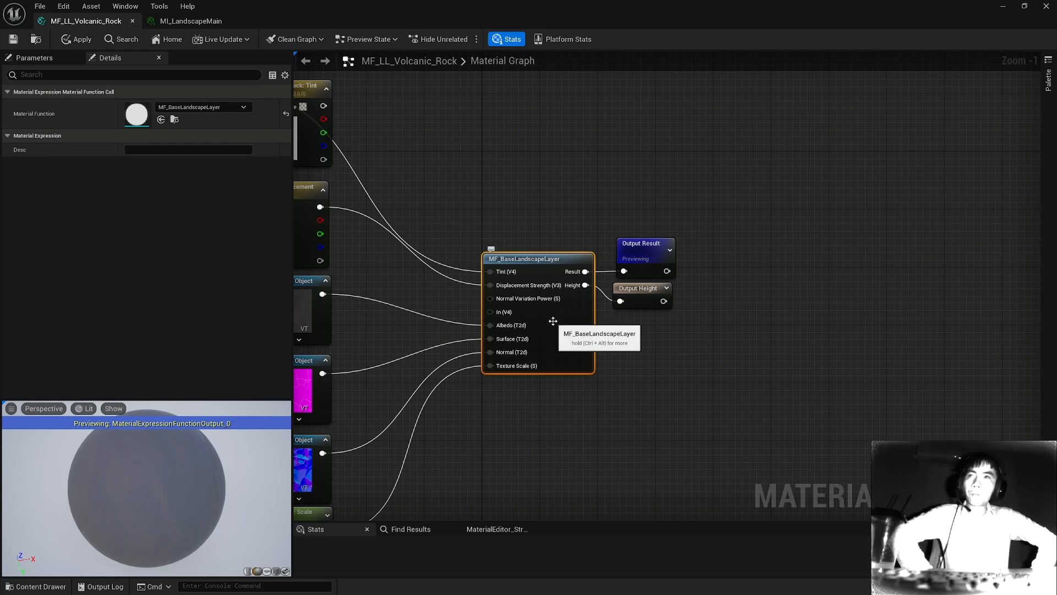
scroll(553, 321, down, 1)
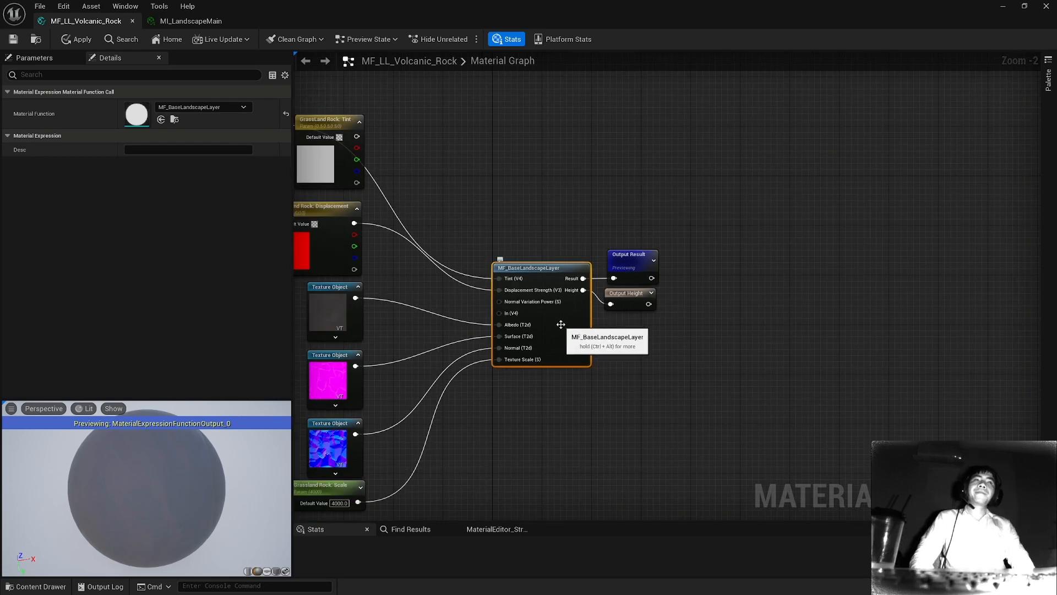
scroll(560, 324, up, 1)
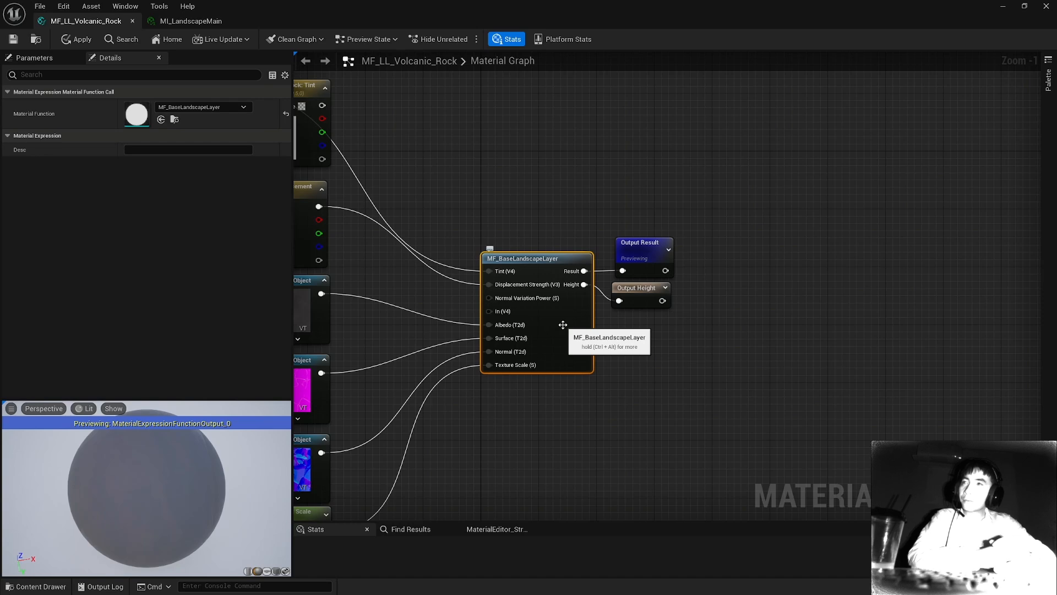
Select the layer's input nodes with MF_BaseLandscapeLayer and view the material functions in the Volcanic/Materials/Landscape content folder
right_drag(359, 136, 442, 159)
scroll(443, 159, down, 2)
right_drag(391, 210, 428, 199)
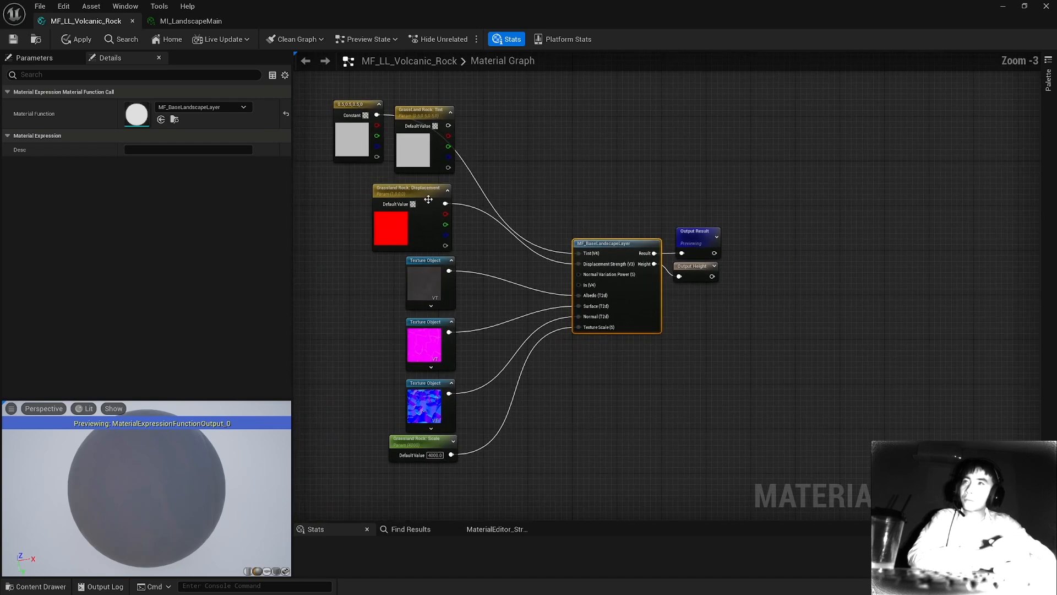
drag(348, 82, 642, 435)
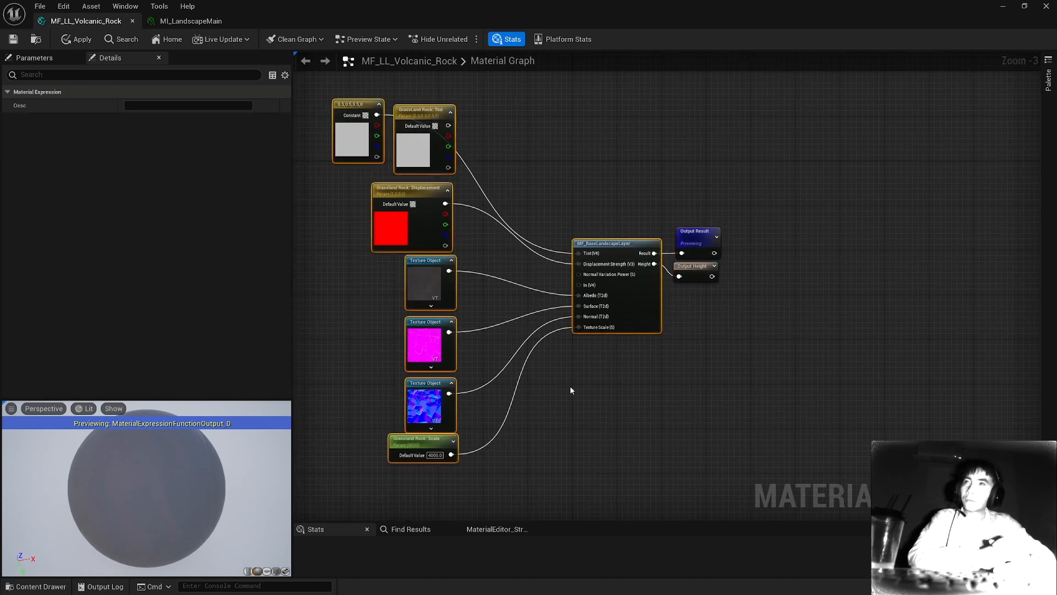
key(ctrl+space)
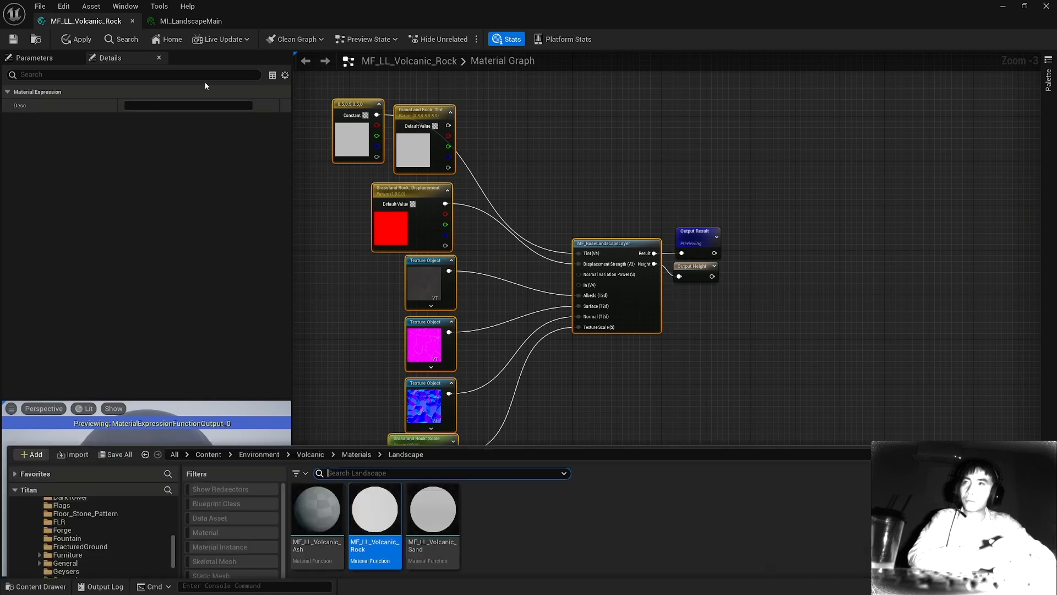
drag(477, 402, 471, 352)
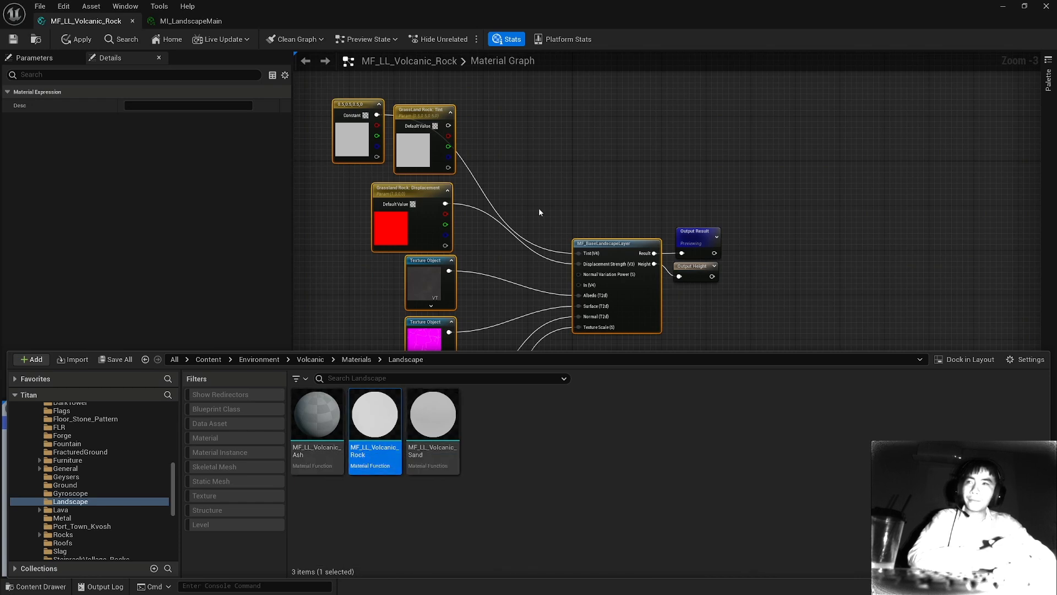
click(513, 209)
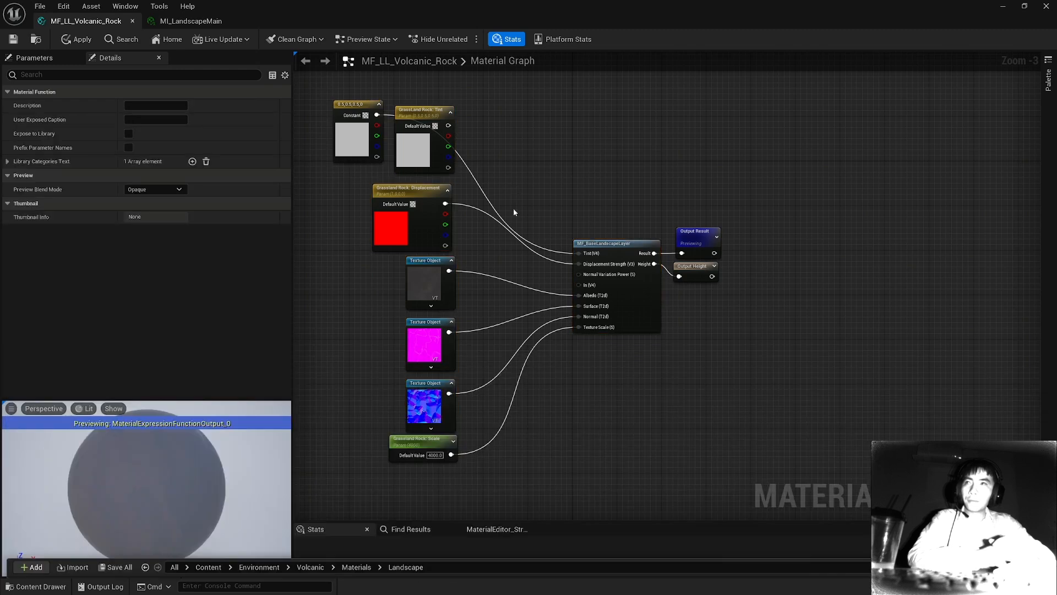
Inspect the parameter names and groups of the rock displacement, scale and tint nodes
click(452, 234)
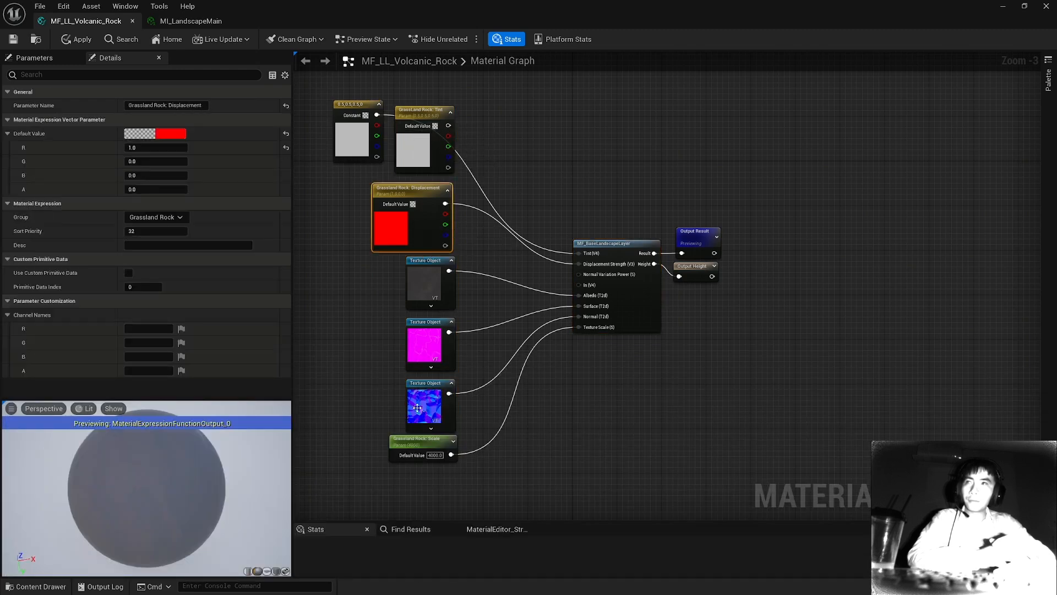
click(421, 439)
click(416, 140)
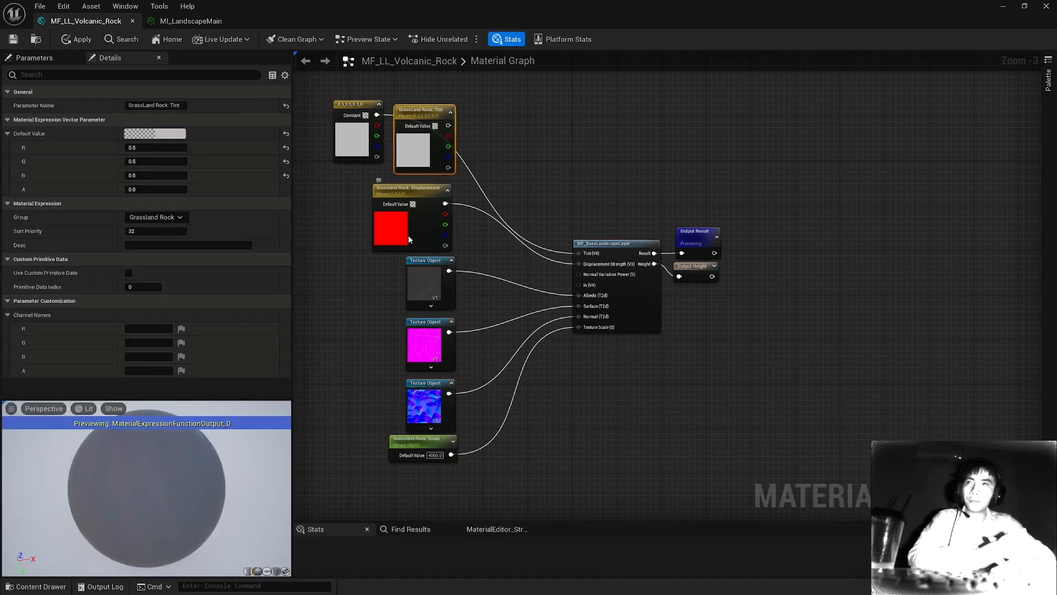
click(410, 240)
click(413, 165)
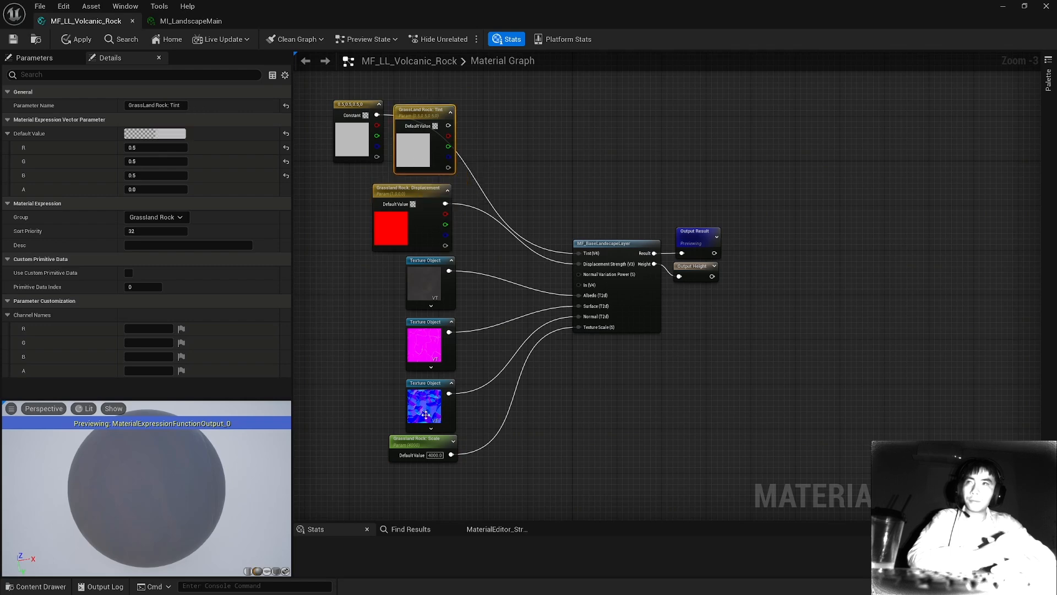
Examine the Grassland Dirt, Grass, Rock and Sand parameter groups in the MI_LandscapeMain material instance
click(191, 21)
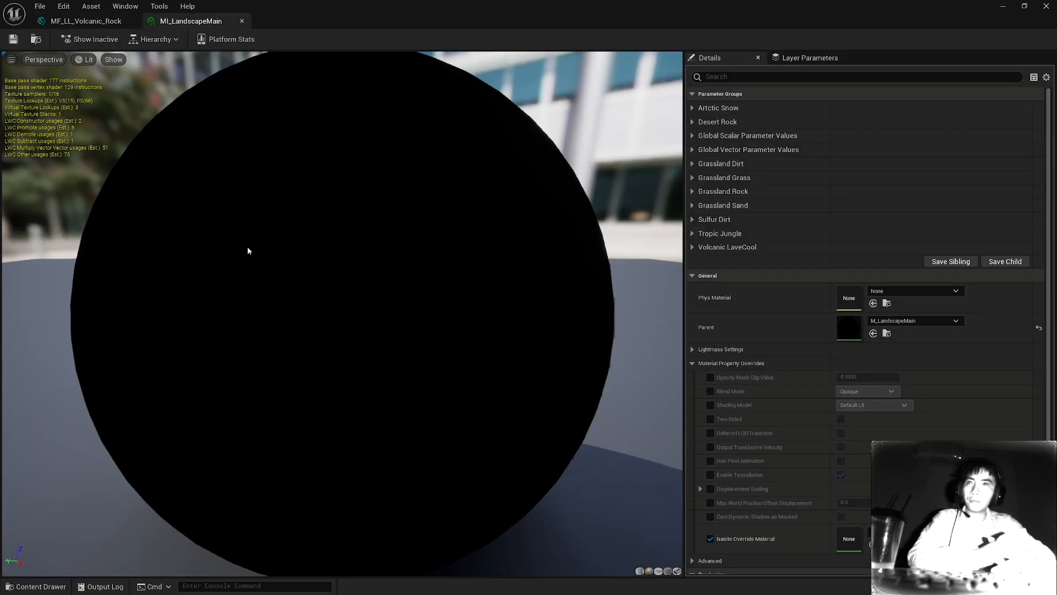
drag(247, 248, 246, 238)
scroll(246, 237, down, 5)
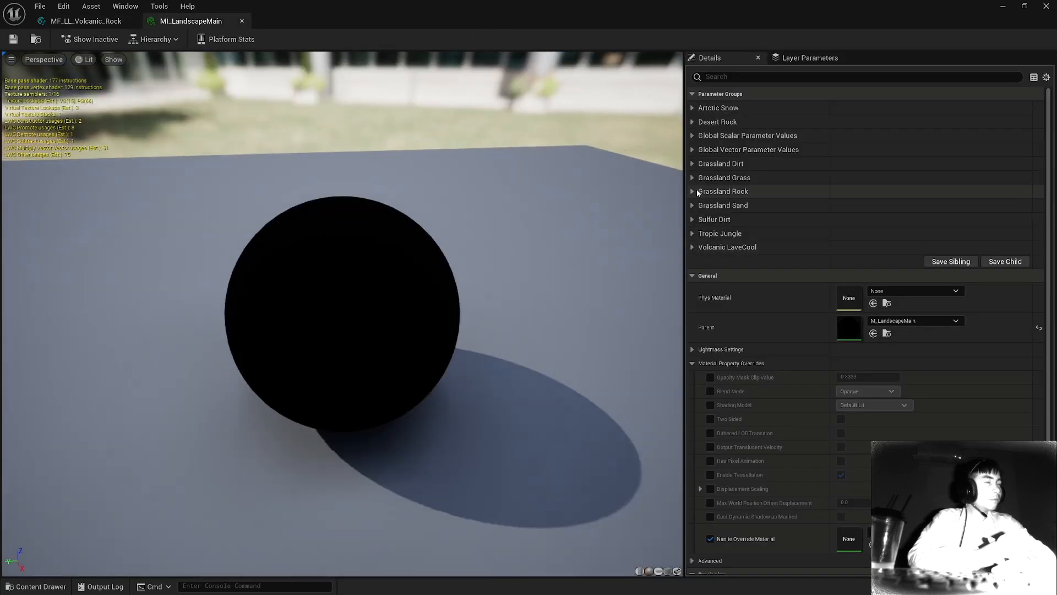
click(693, 191)
click(692, 177)
click(693, 163)
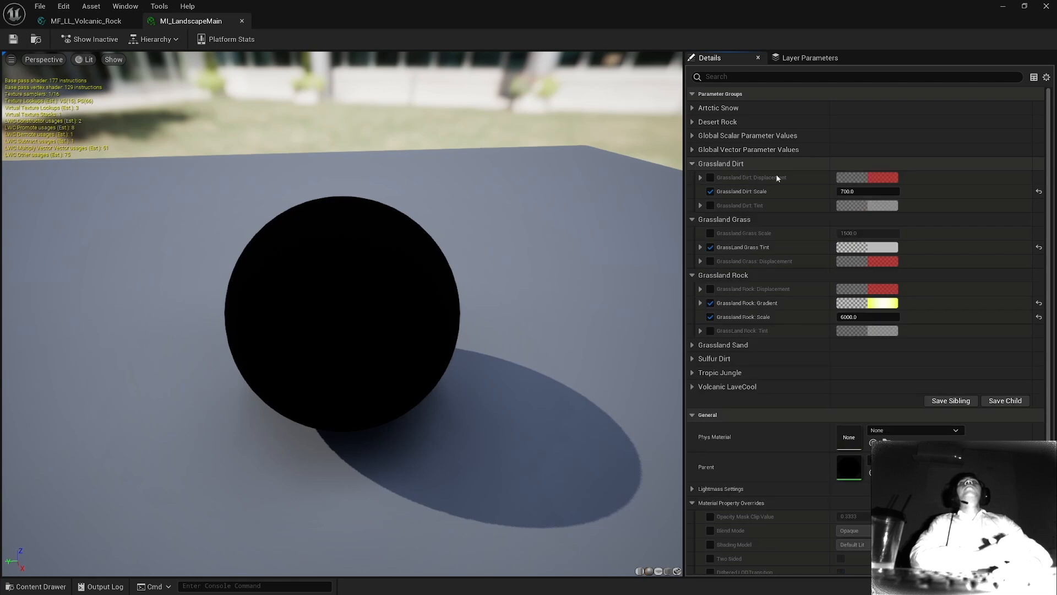
click(693, 164)
click(693, 177)
click(692, 191)
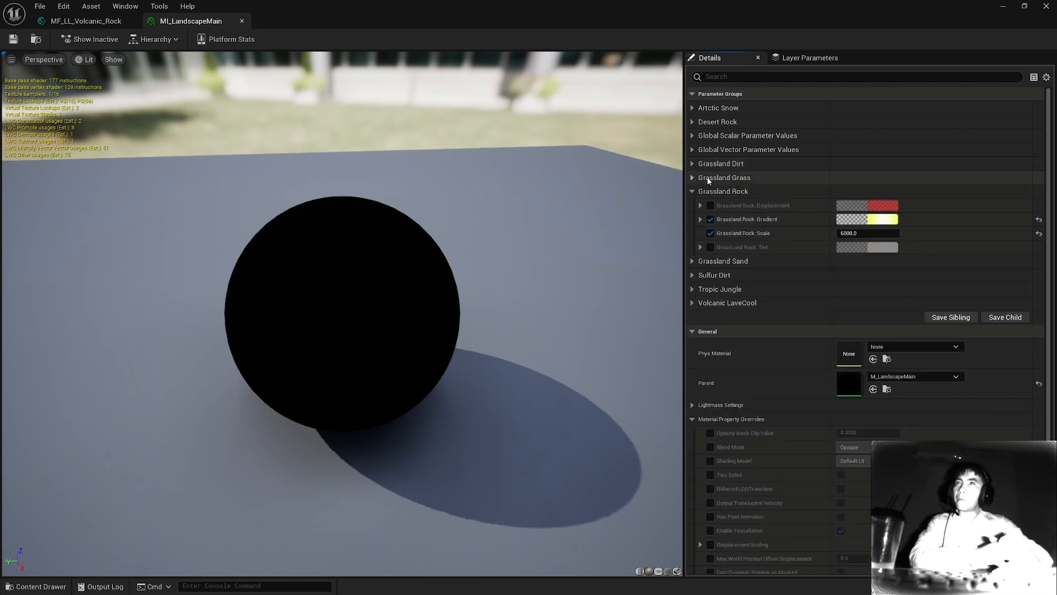
click(694, 205)
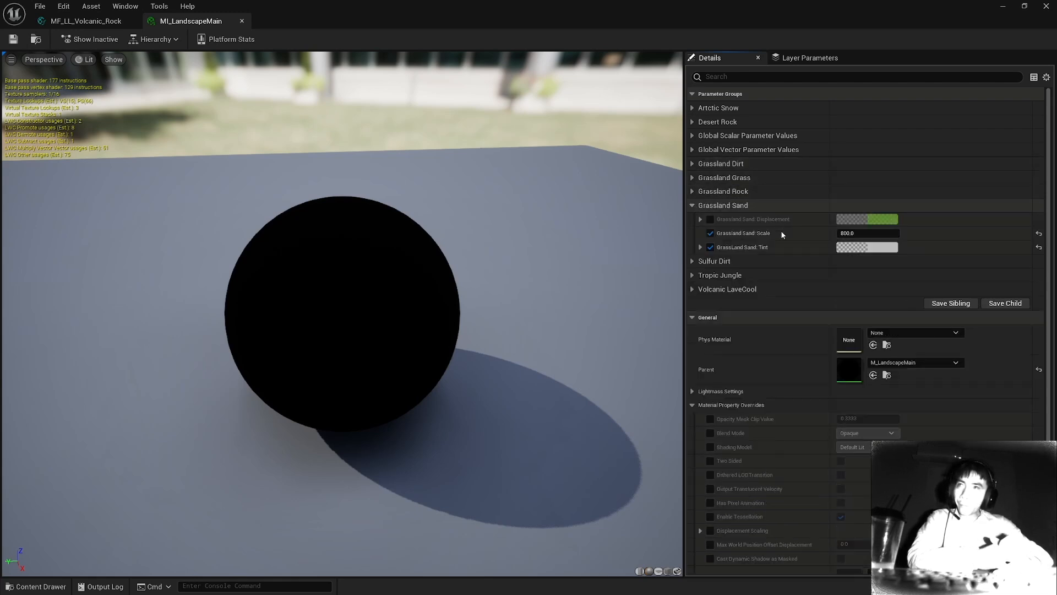
click(706, 207)
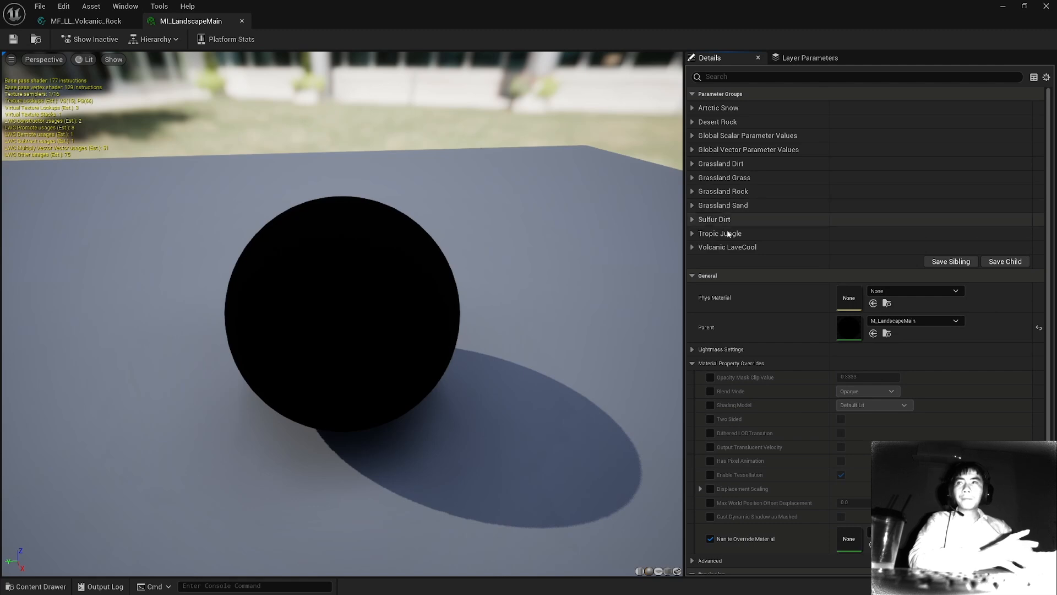
Return to MF_LL_Volcanic_Rock and check the word Rock in the tint node's parameter name
click(86, 21)
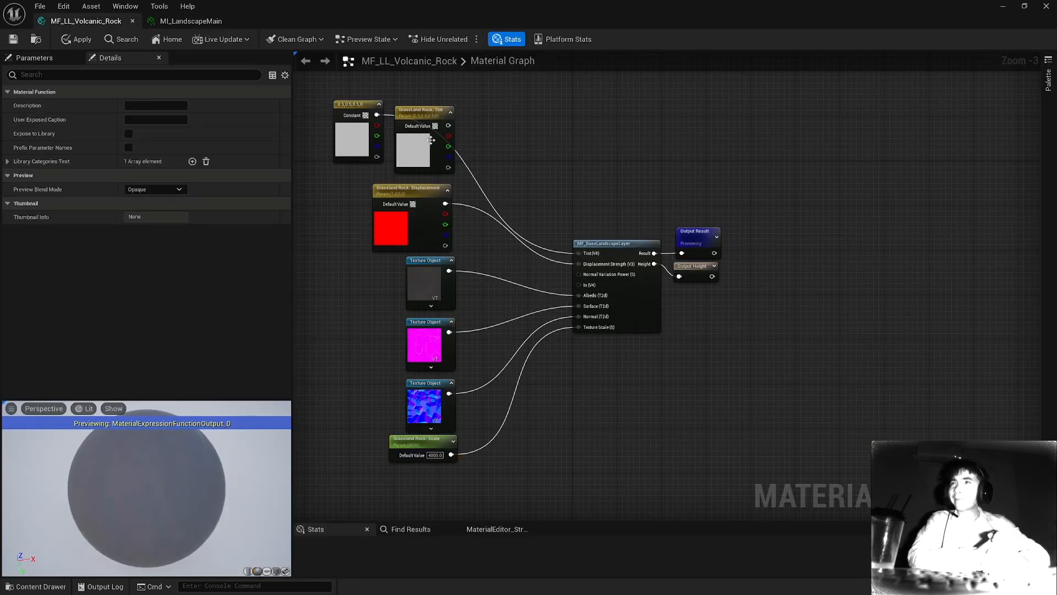
double_click(162, 105)
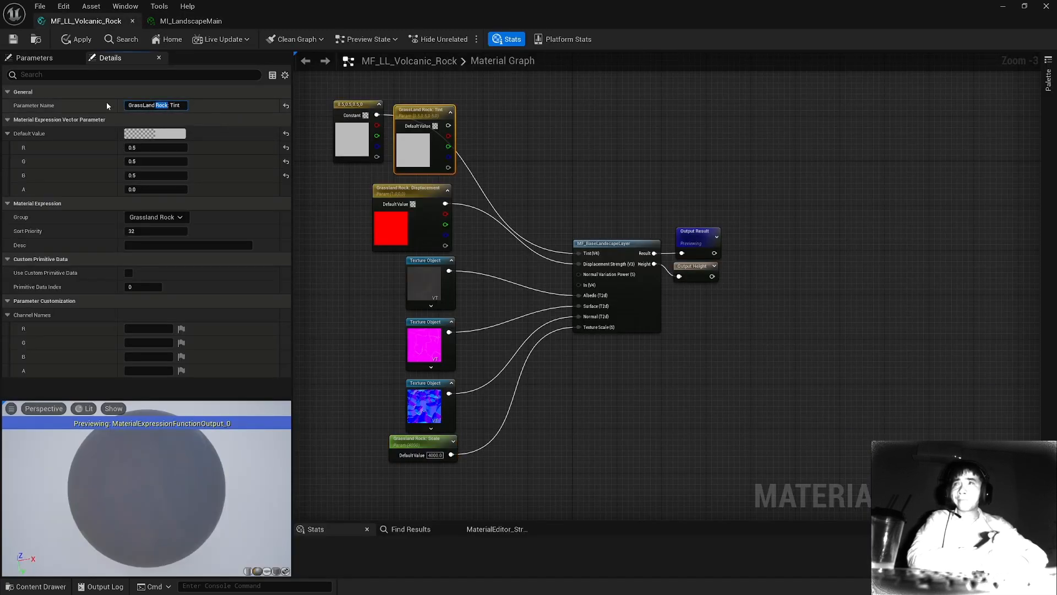
click(369, 167)
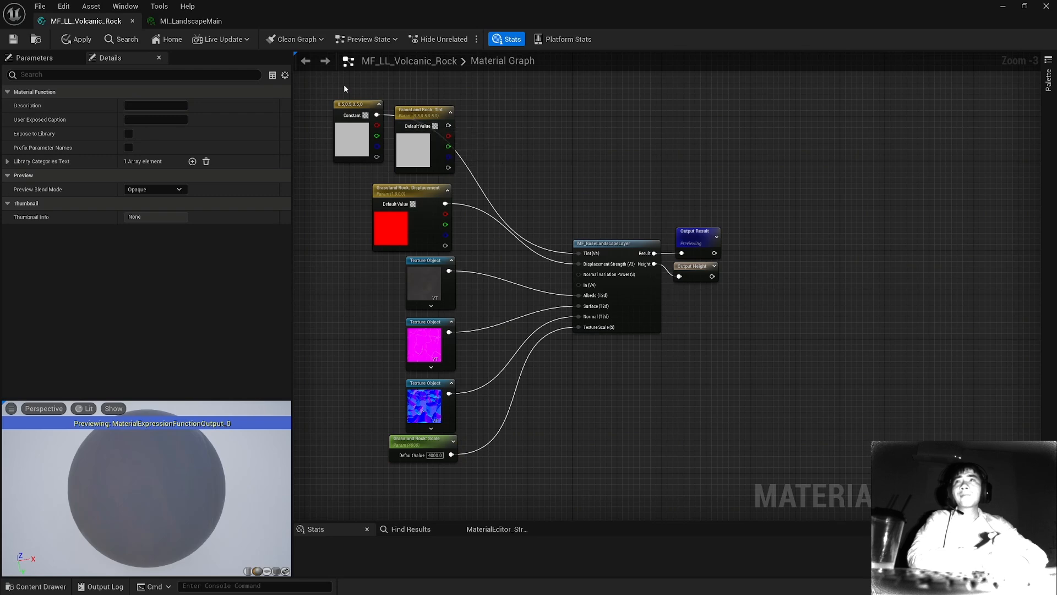
Copy the layer's input nodes and MF_BaseLandscapeLayer as text into an empty Notepad document and place its window beside the nodes
drag(343, 85, 650, 463)
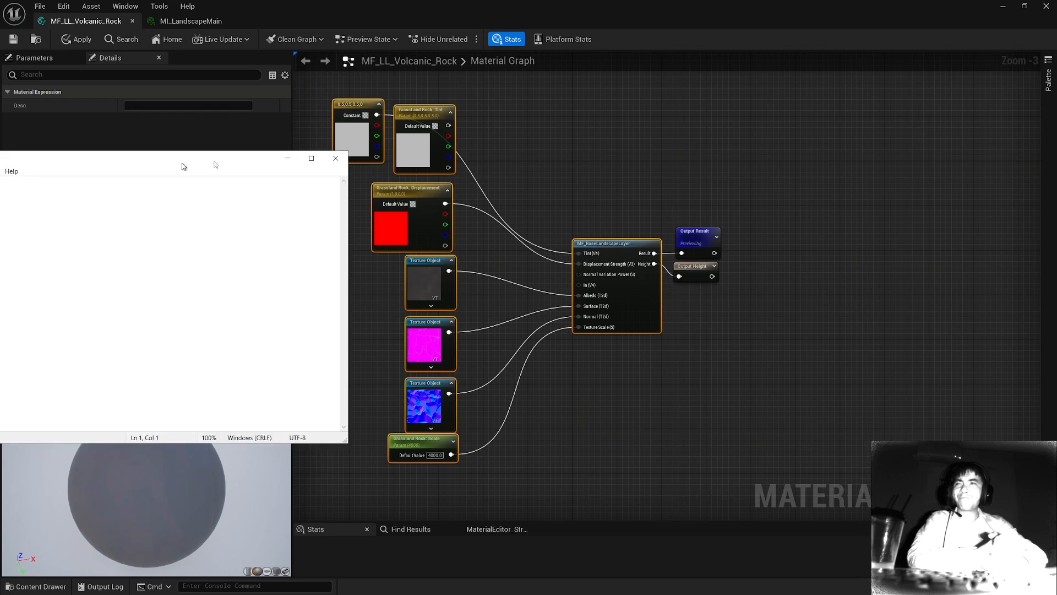
key(ctrl+v)
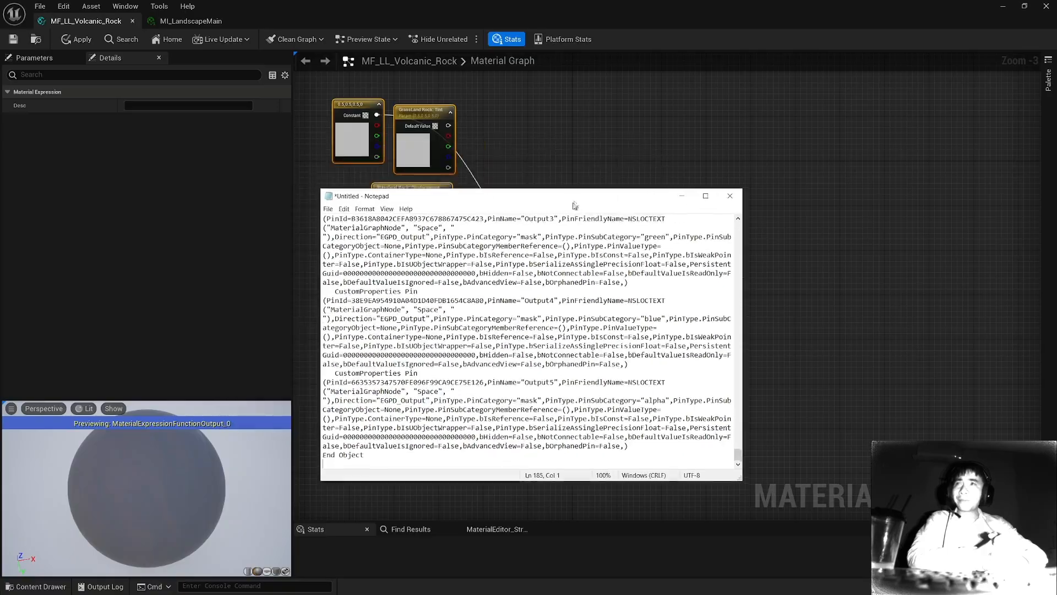
double_click(471, 146)
scroll(464, 328, up, 10)
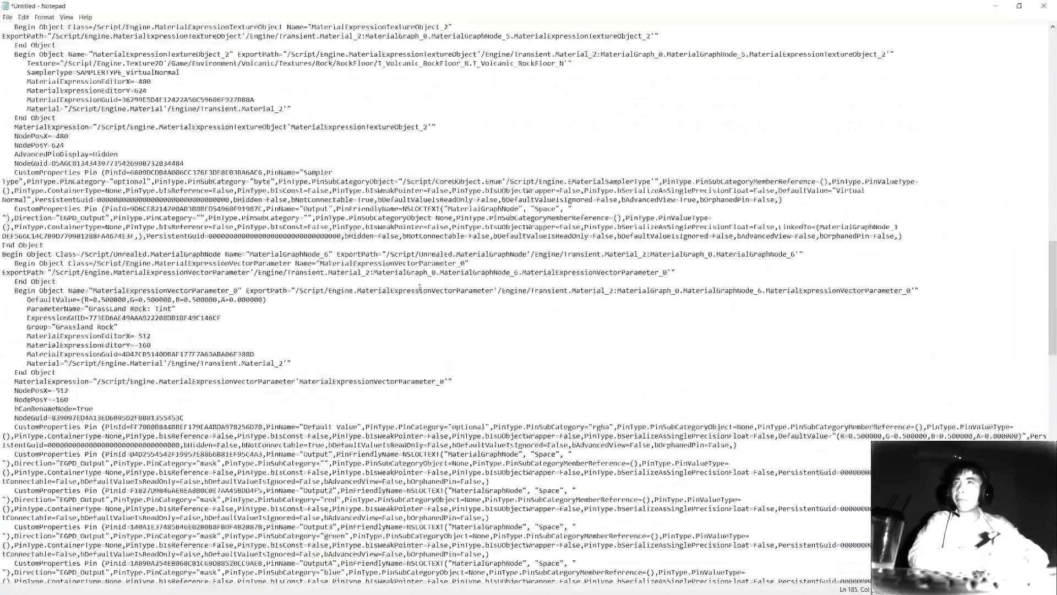
double_click(468, 5)
drag(690, 261, 701, 171)
Replace every "GrassLand Rock" in the Notepad text with "Volcanic Rock", matching case and taking the search text from the tint node's parameter name
click(531, 183)
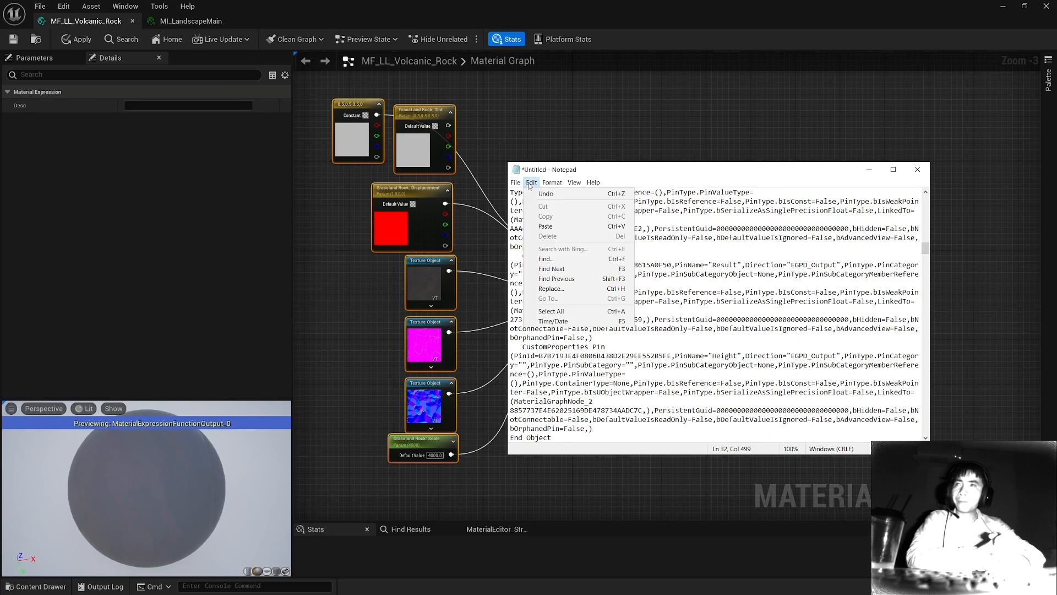
click(567, 289)
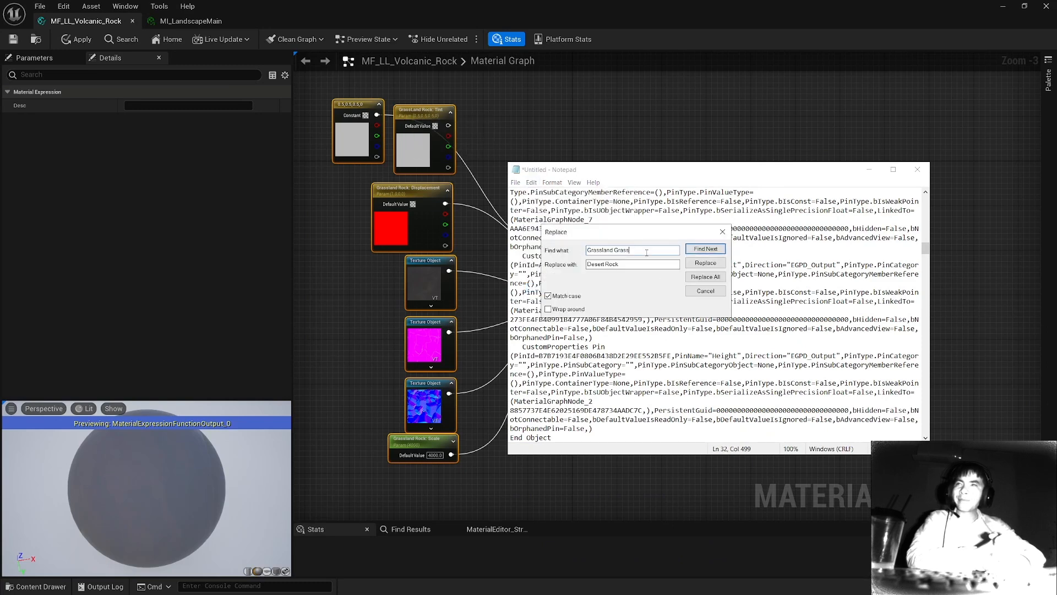
click(428, 136)
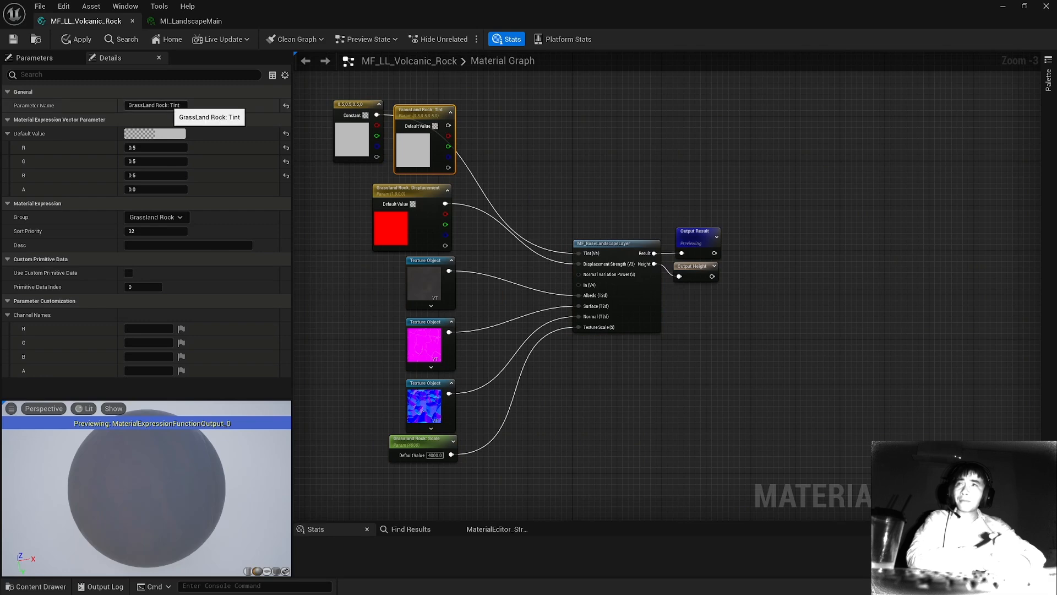
click(168, 105)
drag(168, 105, 65, 109)
drag(172, 106, 95, 102)
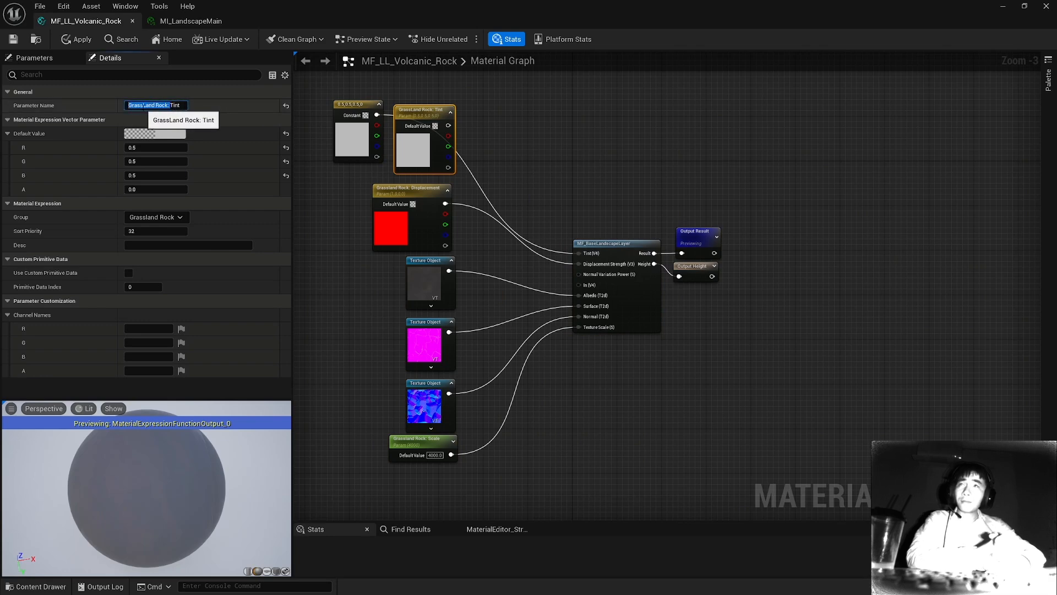
key(alt+Tab)
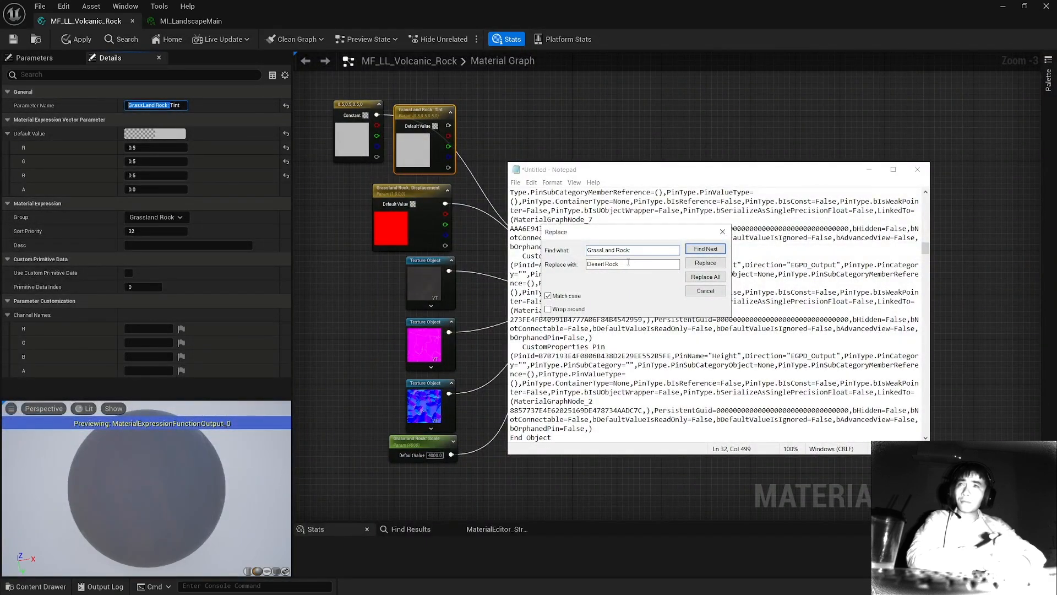
key(Tab)
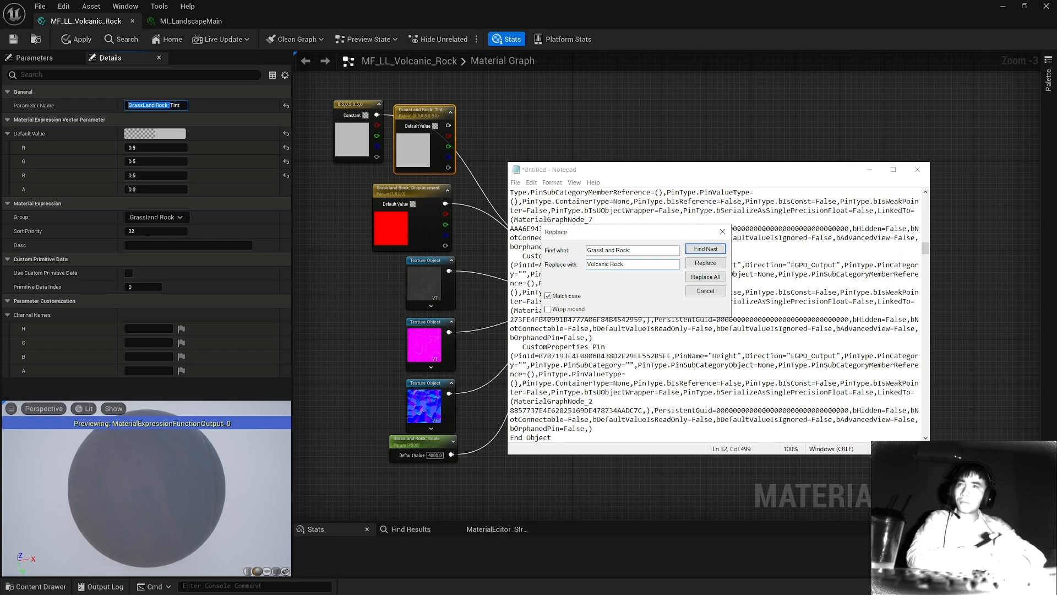
click(715, 277)
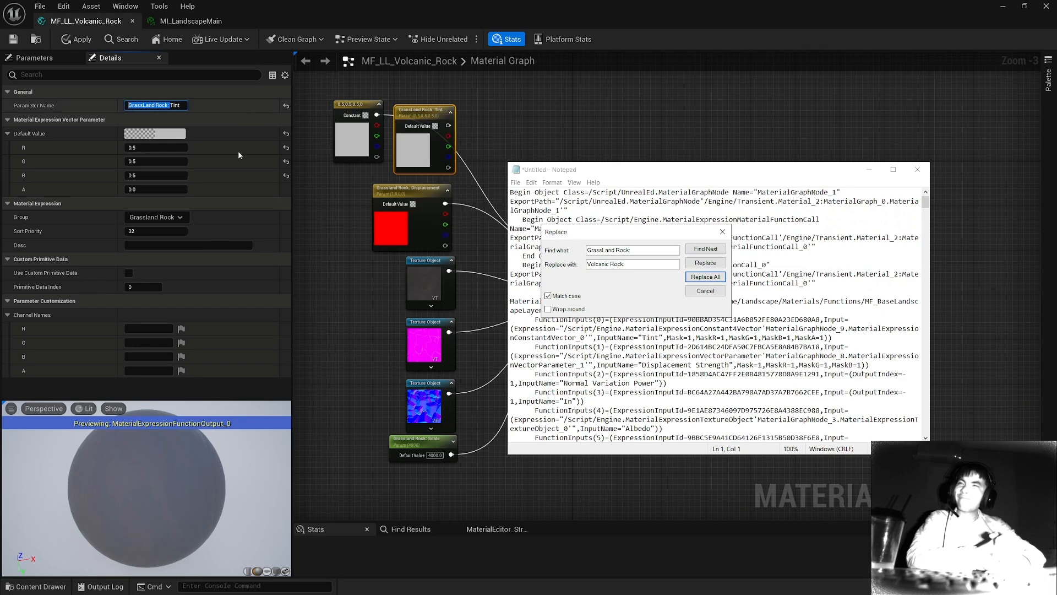
Replace every "Grassland Rock" in the Notepad text with "Volcanic Rock", taking the search text from the tint node's group name
drag(130, 217, 188, 227)
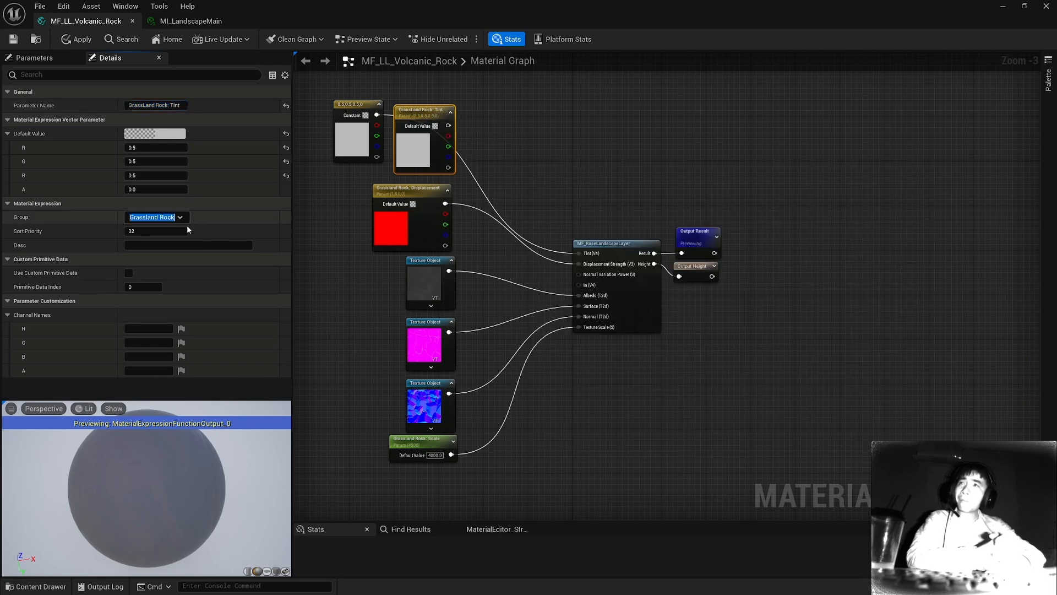
key(alt+Tab)
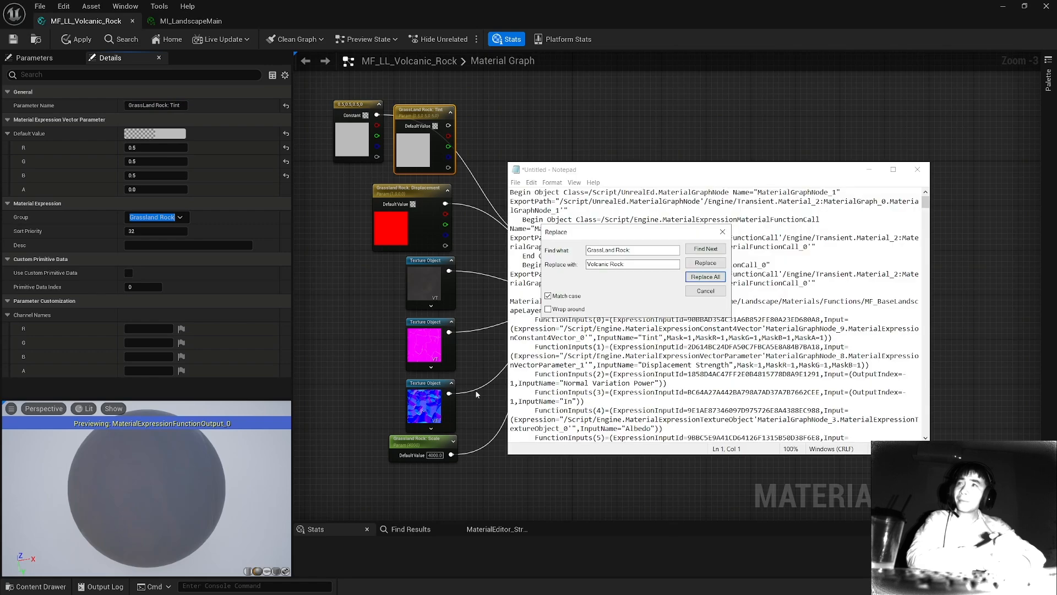
drag(638, 251, 488, 252)
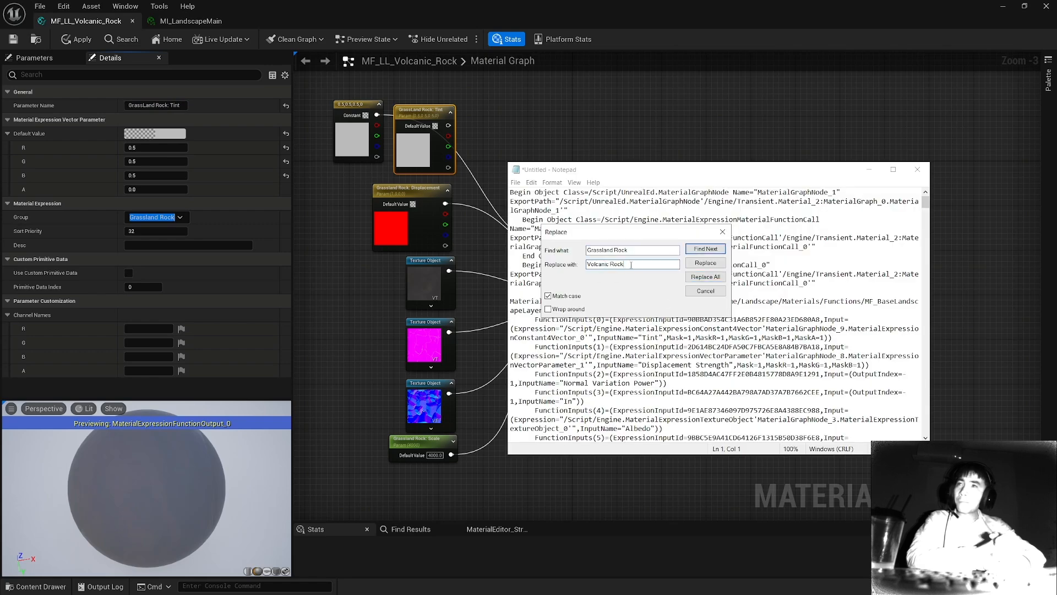
click(699, 277)
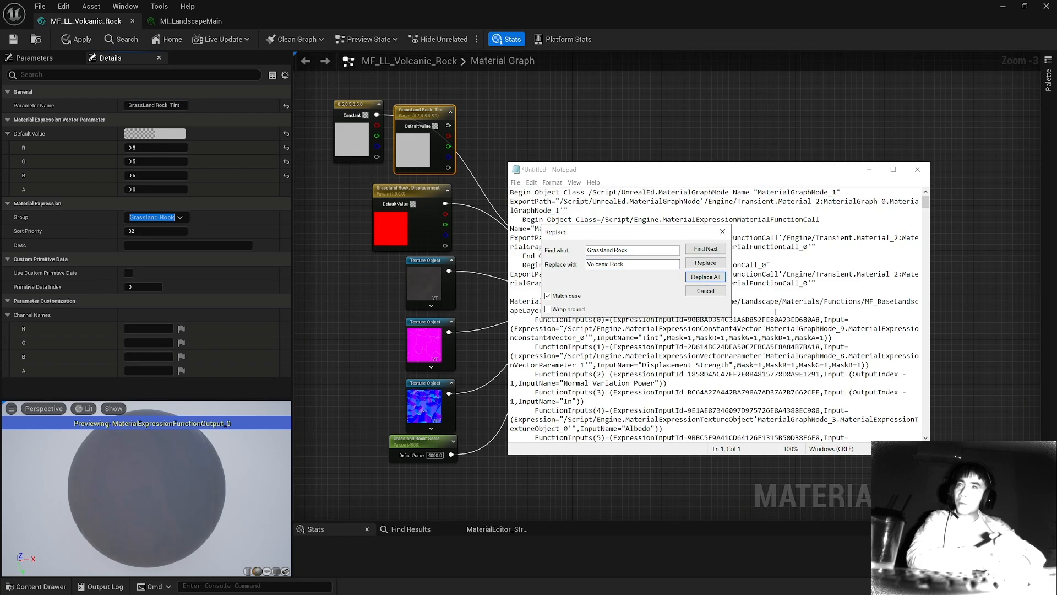
Copy the entire edited node text and close Notepad without saving the document
click(811, 255)
key(ctrl+a)
click(723, 232)
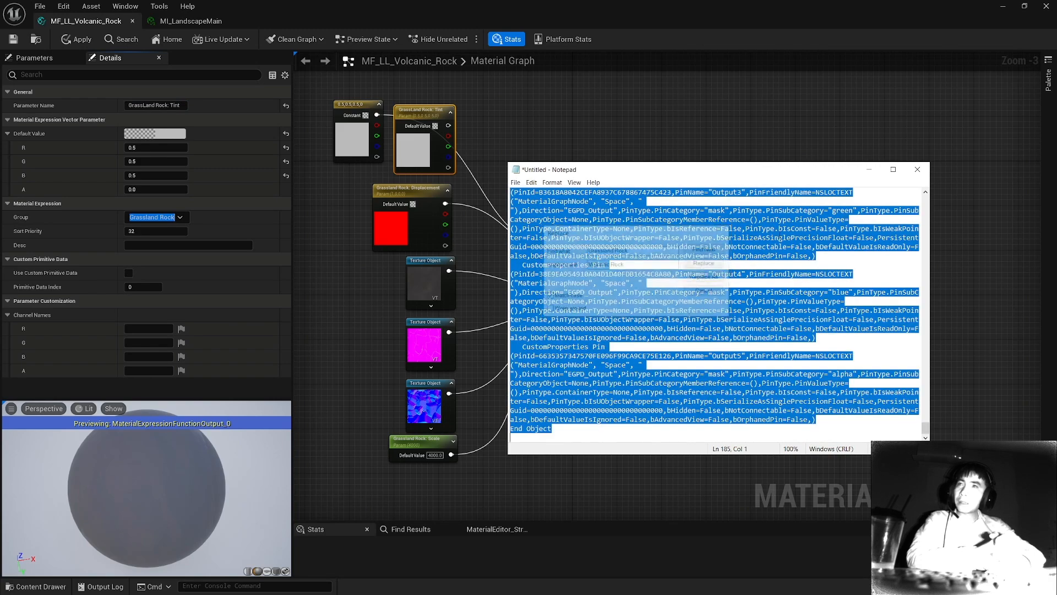
click(917, 169)
click(543, 305)
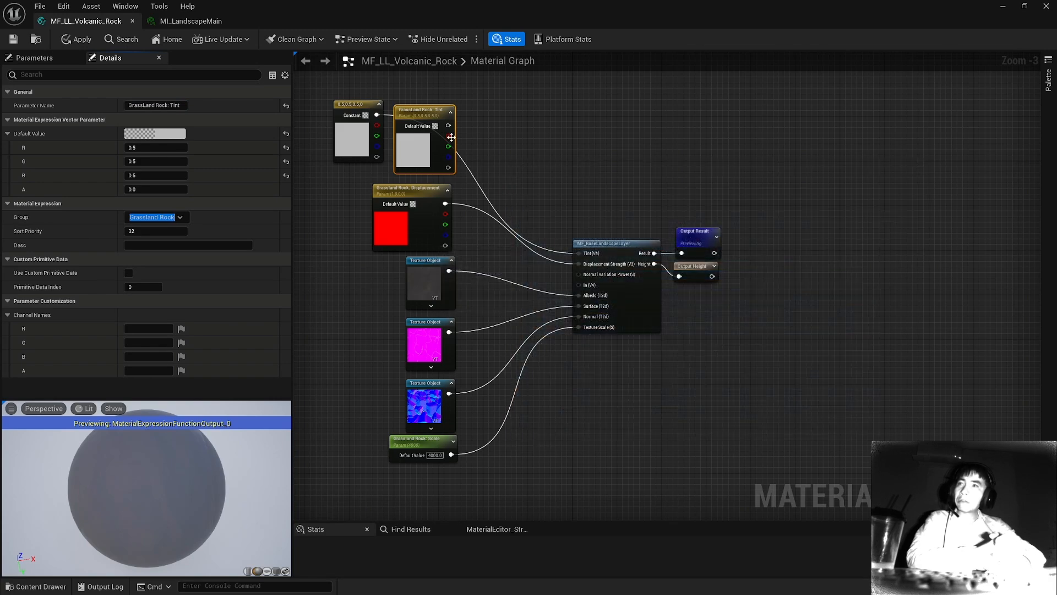
Delete the old input nodes and MF_BaseLandscapeLayer, then paste the edited nodes in their place before the outputs
drag(323, 94, 606, 448)
key(Delete)
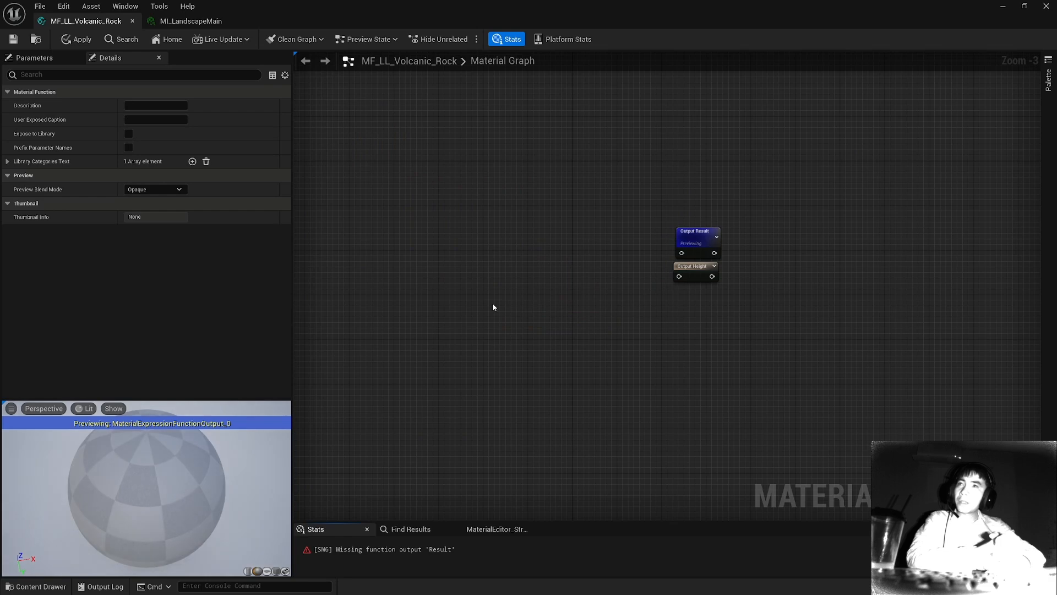
key(ctrl+v)
drag(710, 347, 644, 293)
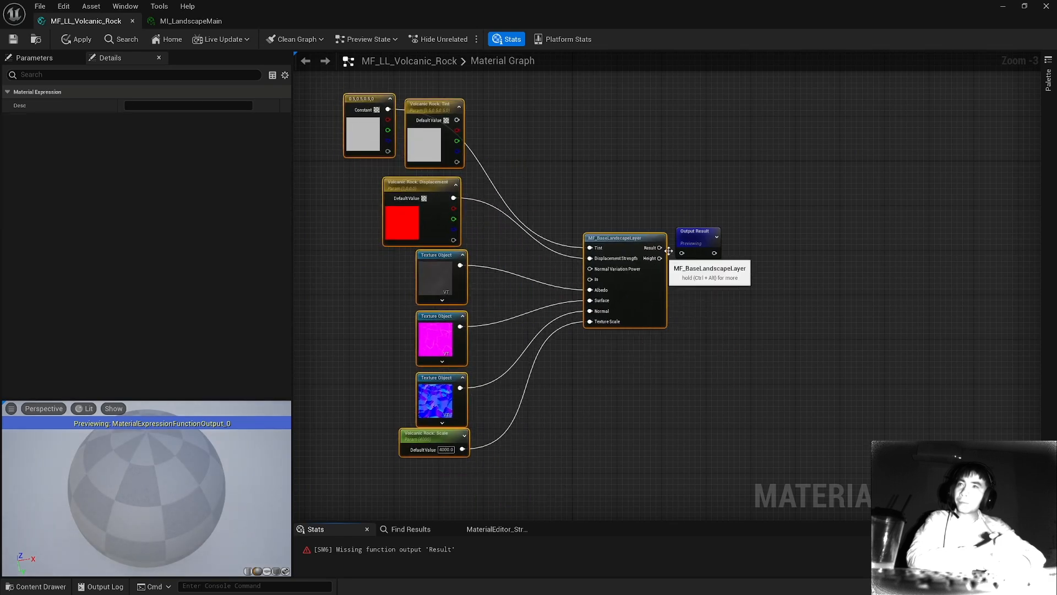
Connect MF_BaseLandscapeLayer's Result and Height to Output Result and Output Height, and shift both output nodes slightly away from it
scroll(669, 249, up, 3)
mouse_move(686, 255)
mouse_down()
mouse_move(654, 247)
mouse_move(683, 289)
mouse_up()
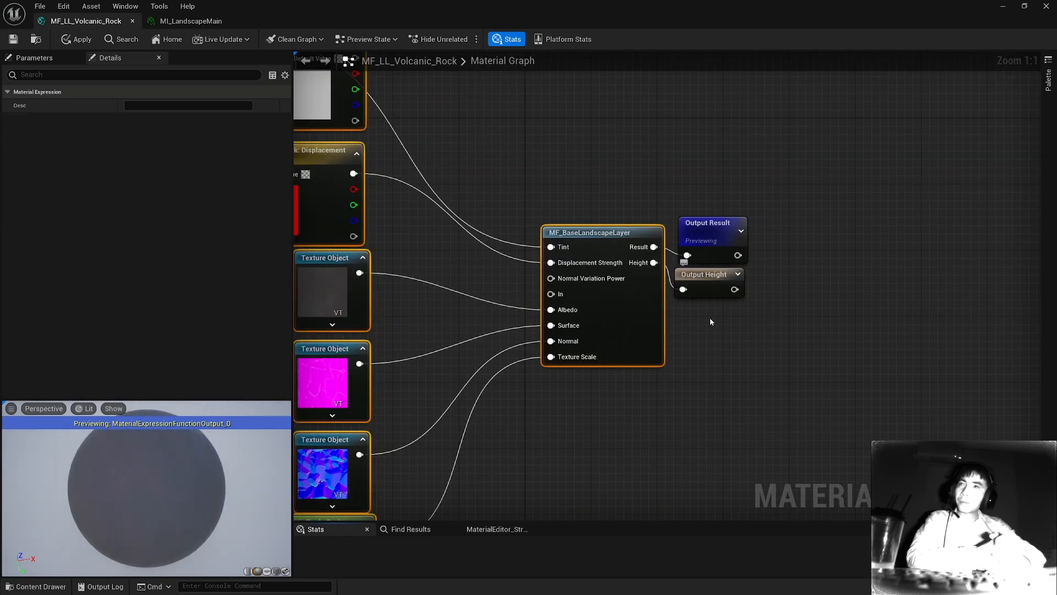
click(715, 286)
shift+drag(717, 235, 721, 229)
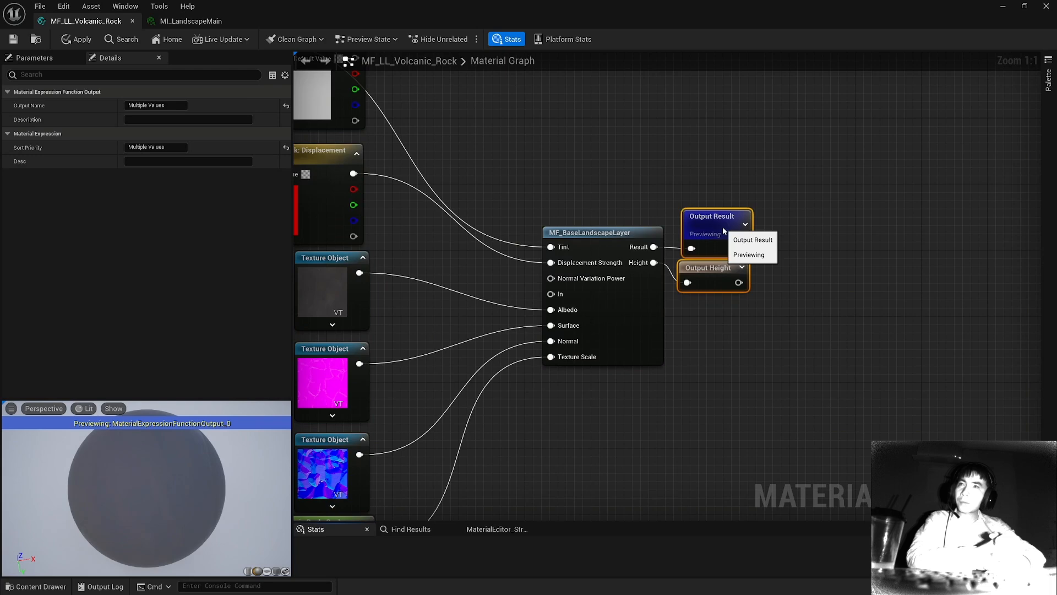
click(753, 402)
Check the parameter names and groups of the pasted Tint, Displacement and Scale nodes
right_drag(440, 273, 573, 335)
scroll(573, 335, up, 1)
right_drag(407, 154, 489, 205)
click(529, 144)
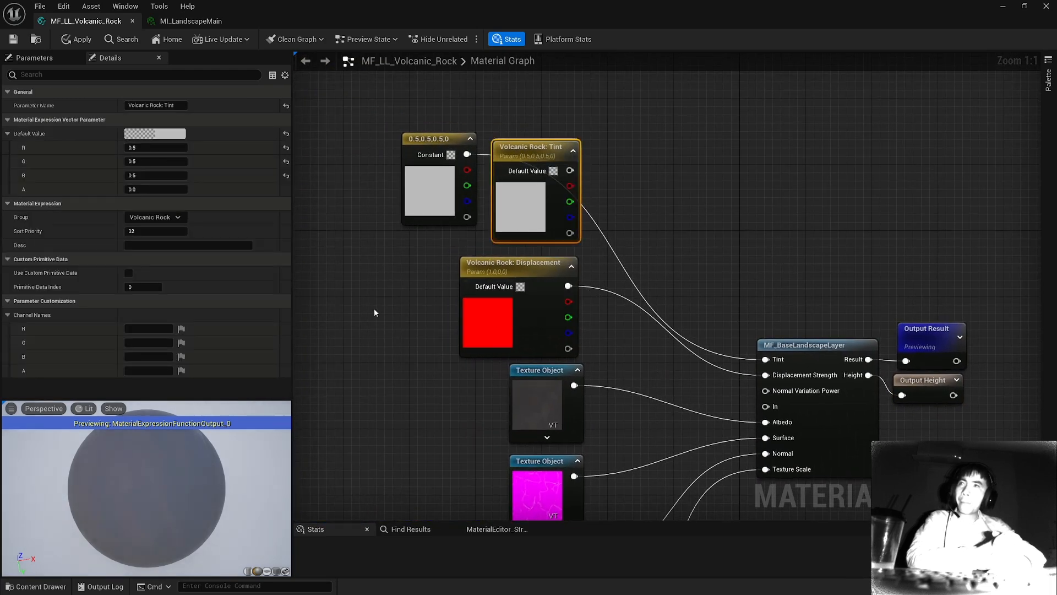
right_drag(439, 398, 444, 259)
right_drag(455, 387, 455, 274)
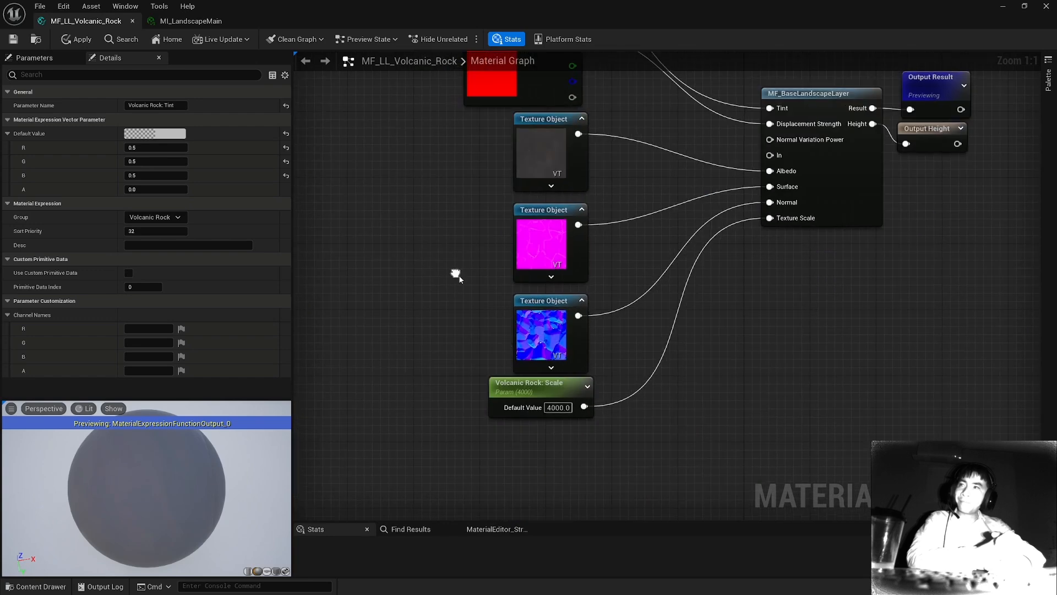
scroll(627, 380, down, 2)
right_drag(628, 380, 603, 454)
click(498, 179)
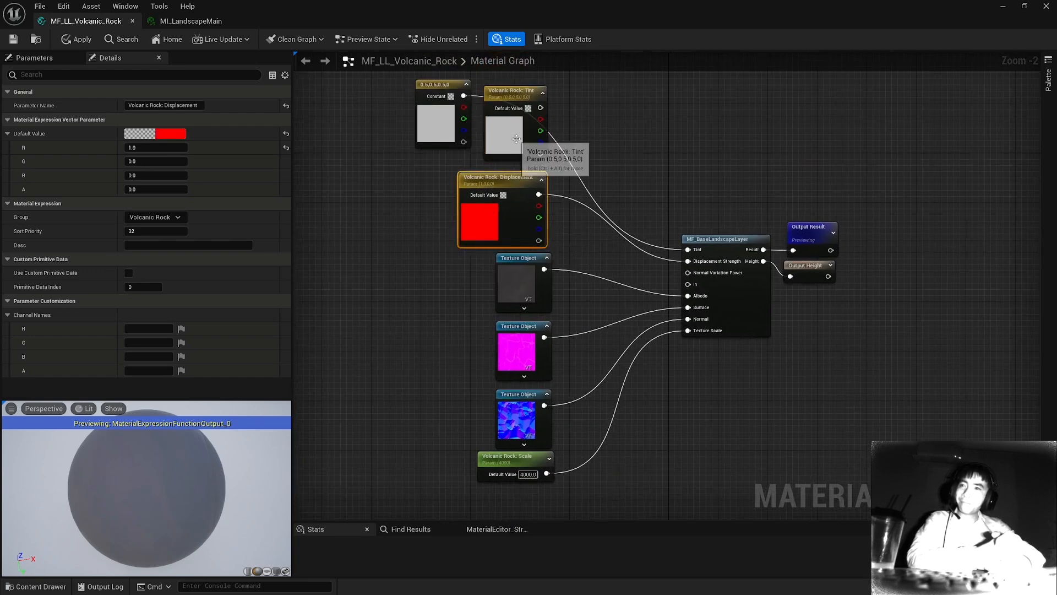
click(607, 232)
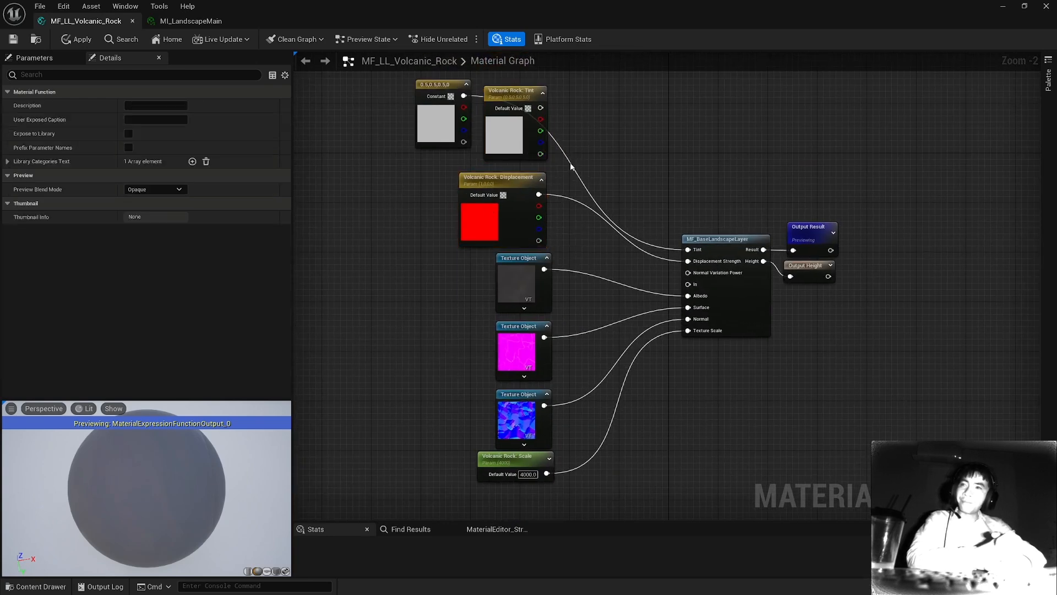
Move the Volcanic Rock: Tint node away from the graph's inputs and place the 0.5 constant node just above Volcanic Rock: Displacement
drag(540, 108, 556, 124)
click(604, 110)
right_drag(604, 126, 539, 123)
right_drag(536, 228, 541, 313)
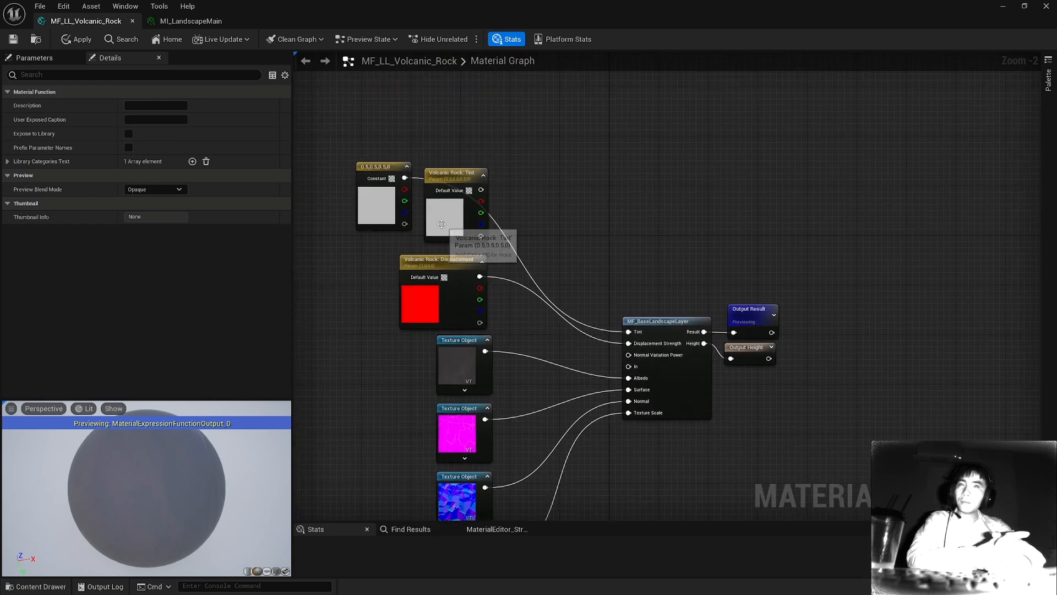
drag(449, 219, 369, 137)
drag(373, 202, 462, 227)
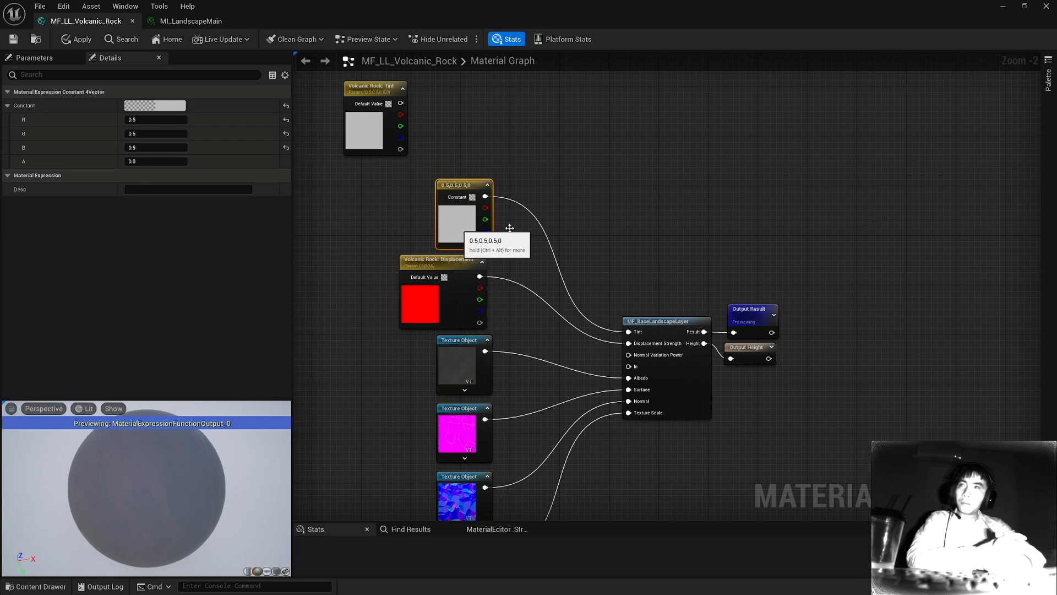
right_drag(516, 283, 464, 210)
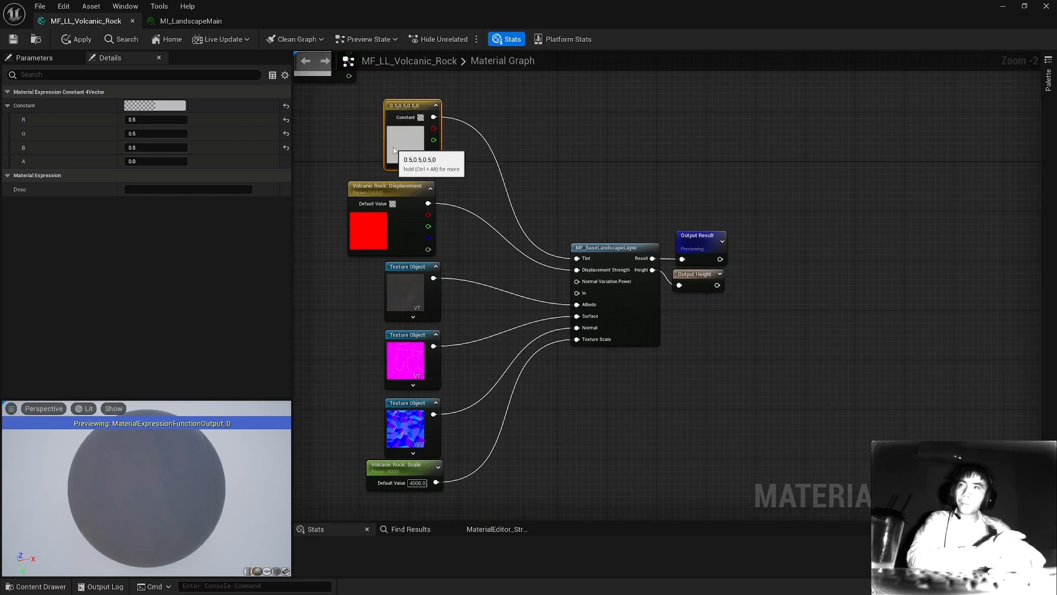
Add an AppendVector node fed by the 0.5 constant, with its main output into A and its alpha into B
scroll(452, 165, up, 2)
right_drag(452, 167, 465, 222)
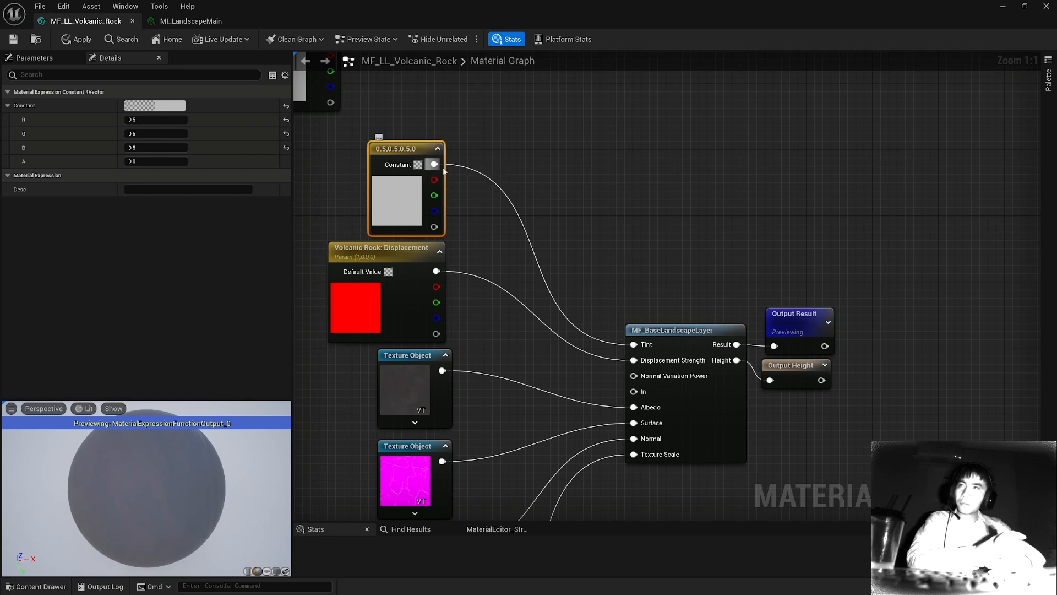
drag(435, 164, 483, 214)
text(append)
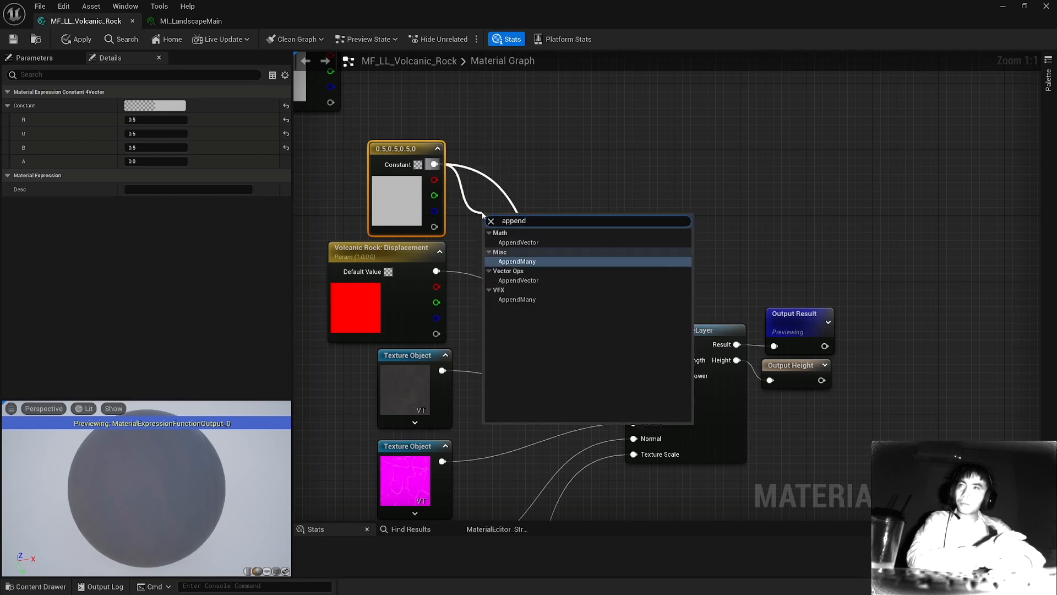
key(Down)
key(Return)
drag(492, 252, 439, 230)
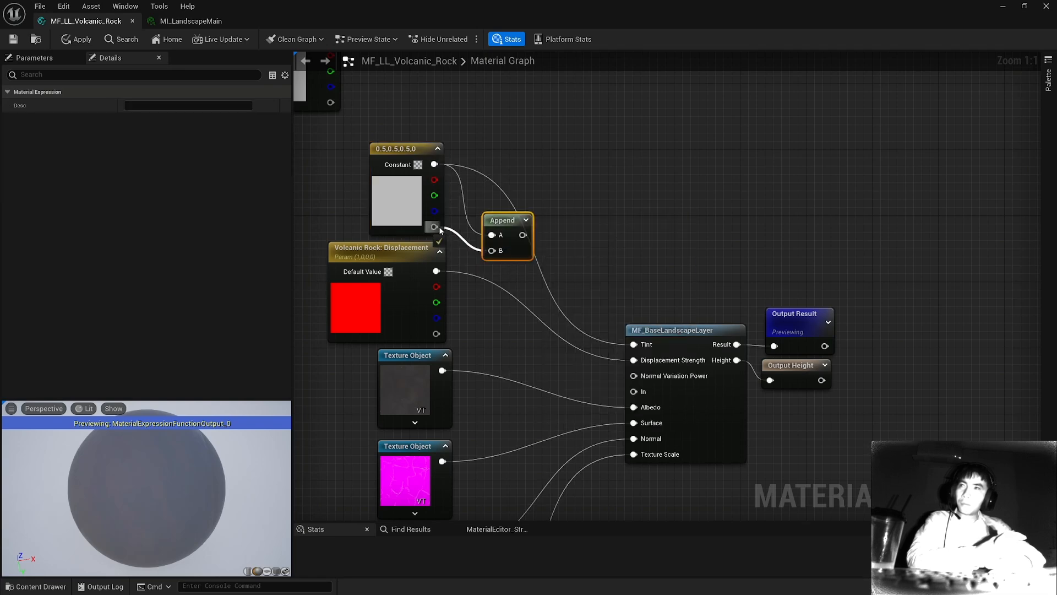
right_drag(473, 216, 573, 302)
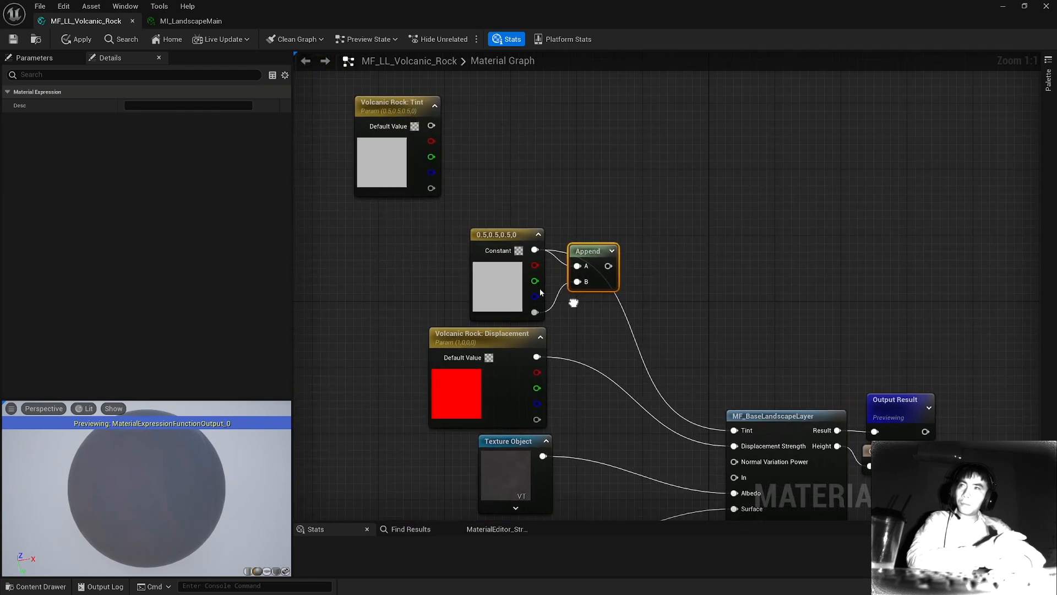
Move the Append node beside Volcanic Rock: Tint and rewire it with the tint's Default Value into A and its alpha into B
click(514, 266)
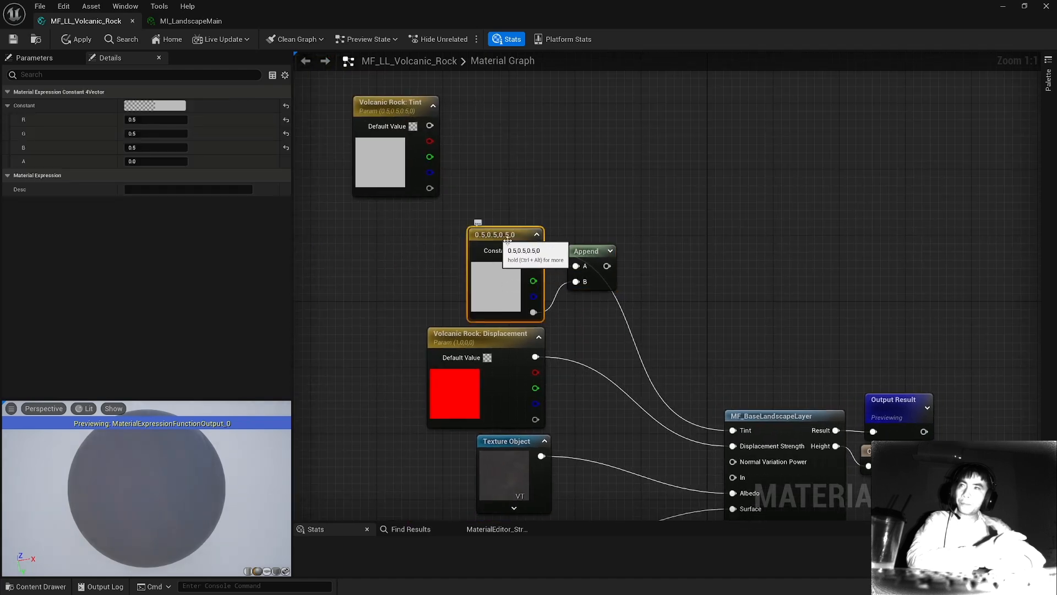
drag(582, 258, 538, 152)
drag(430, 126, 536, 160)
drag(430, 188, 534, 174)
Move the Volcanic Rock: Tint and Append nodes together to sit above the 0.5 constant node
ctrl+click(376, 99)
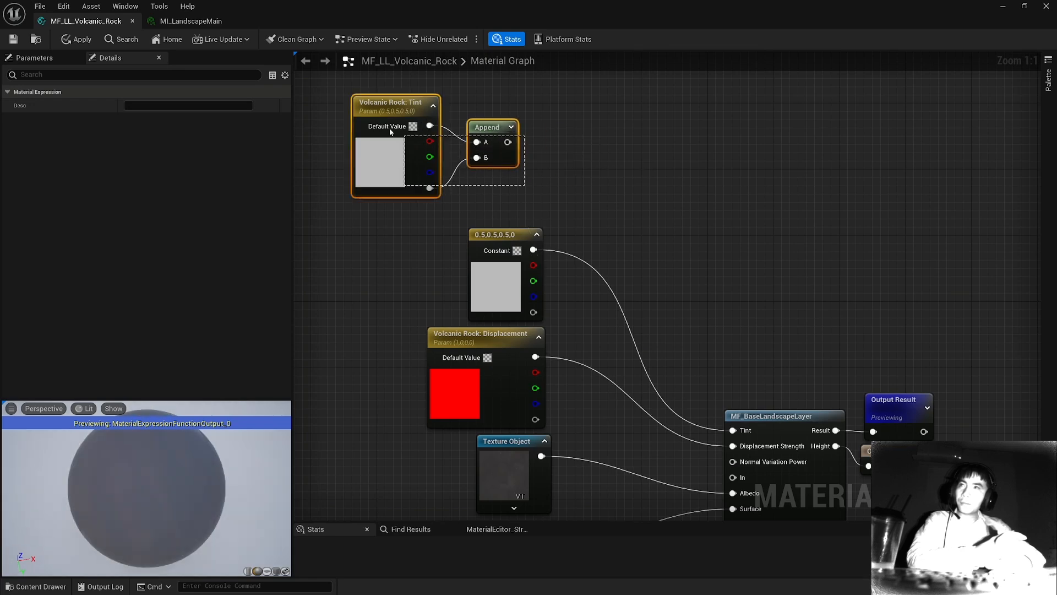
drag(375, 99, 466, 112)
scroll(589, 153, down, 1)
right_drag(693, 209, 581, 219)
scroll(399, 171, up, 1)
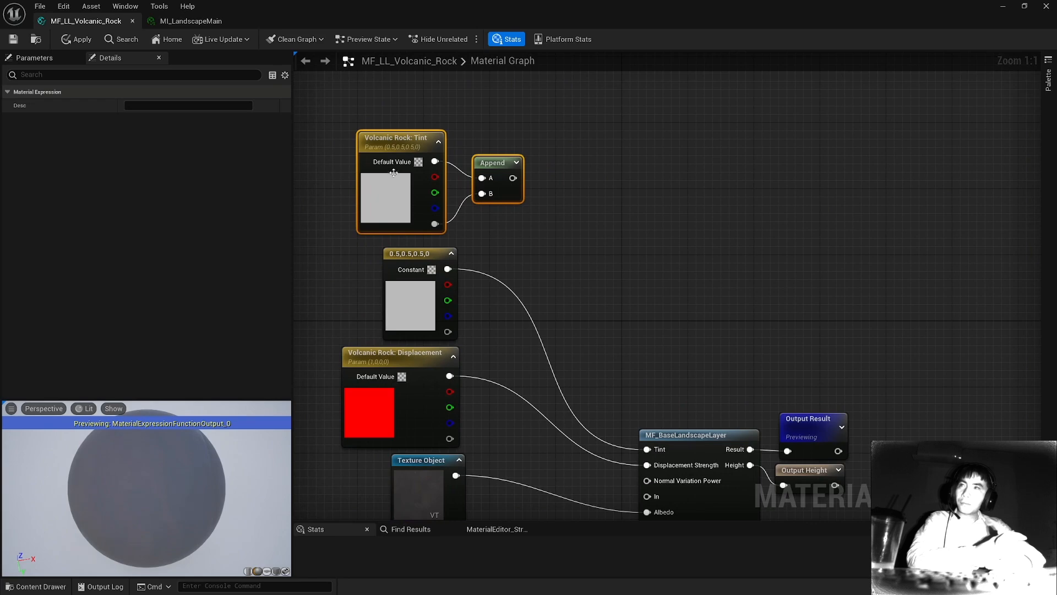
right_drag(616, 339, 609, 208)
scroll(568, 218, down, 2)
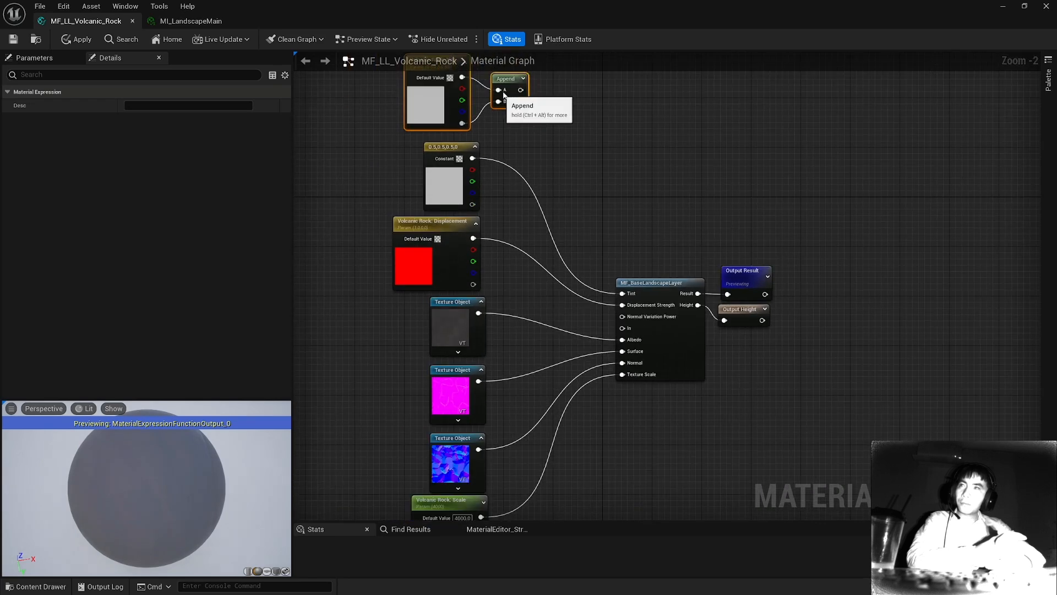
right_drag(580, 251, 541, 192)
scroll(551, 251, up, 2)
scroll(476, 254, down, 2)
right_drag(476, 254, 583, 221)
scroll(705, 353, up, 2)
scroll(449, 316, down, 2)
right_drag(547, 290, 644, 258)
scroll(633, 309, up, 2)
Examine the assigned texture and sampler type of each Texture Object node feeding Albedo, Surface and Normal
drag(356, 198, 499, 377)
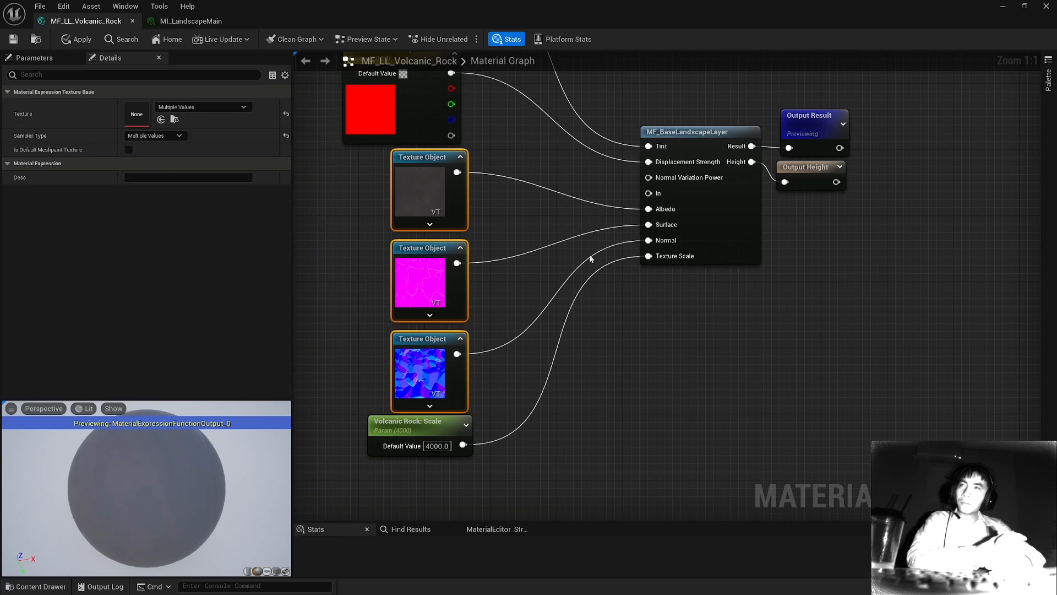
click(423, 208)
click(419, 281)
click(423, 198)
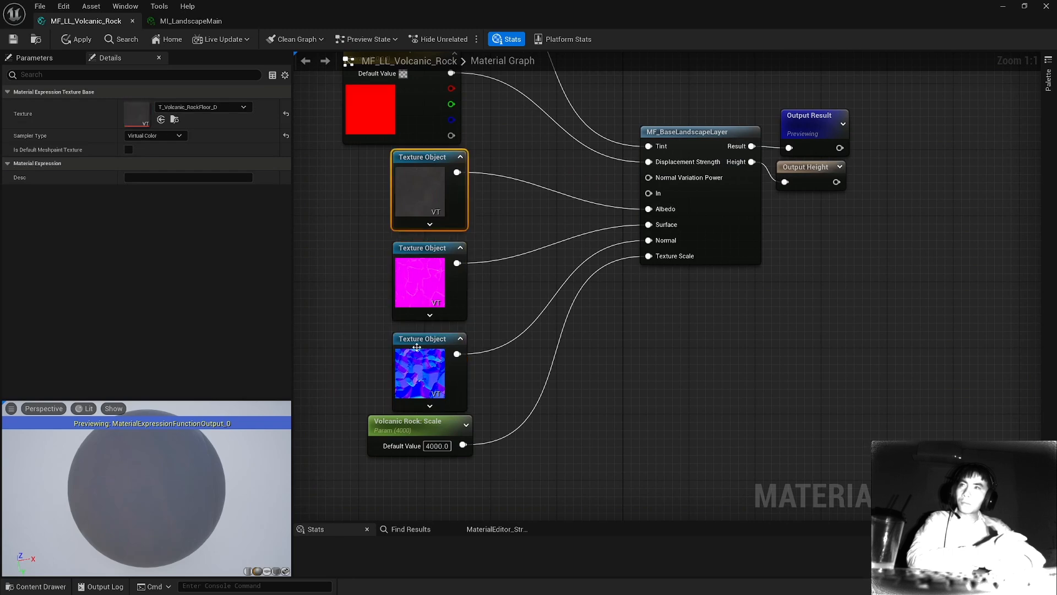
click(417, 346)
click(423, 203)
click(420, 287)
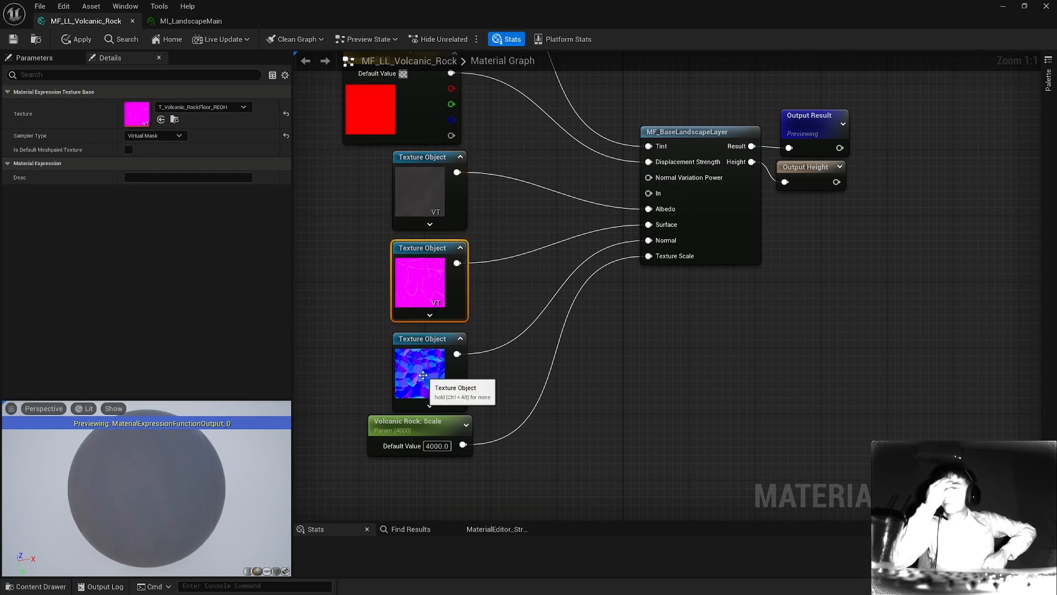
click(418, 368)
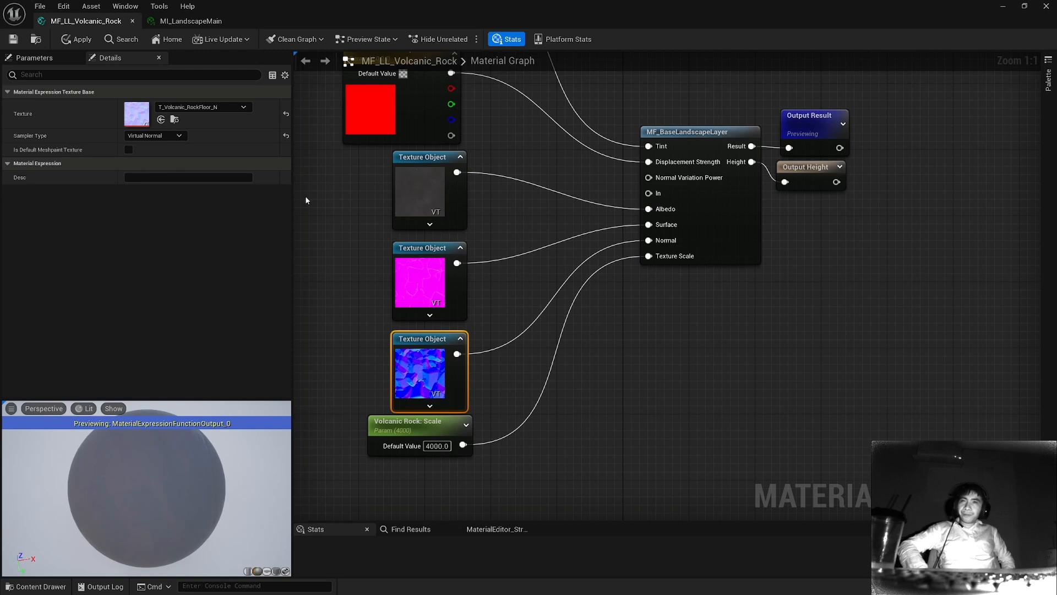
click(402, 194)
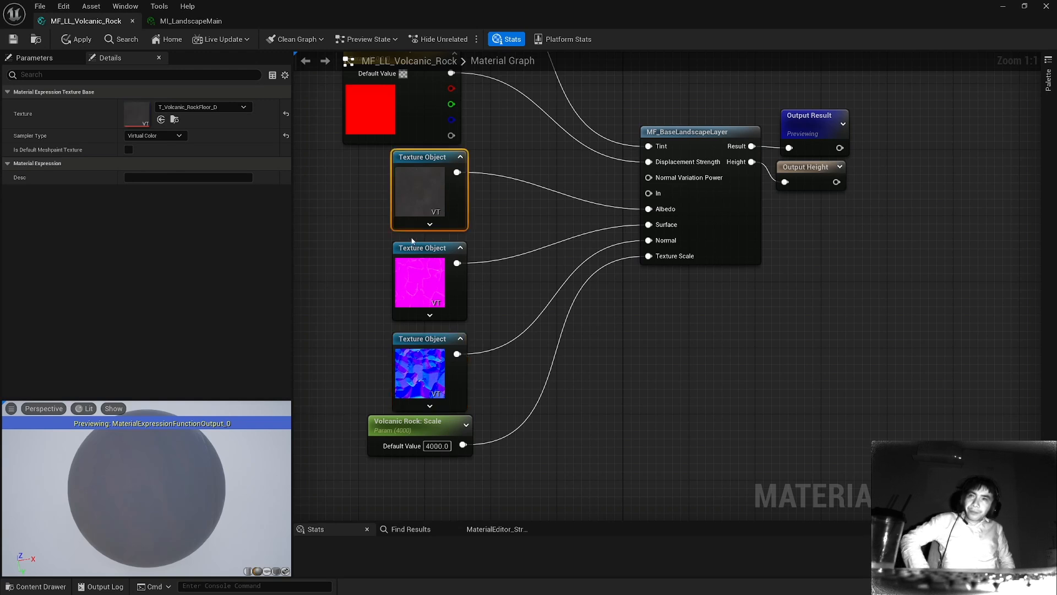
click(415, 292)
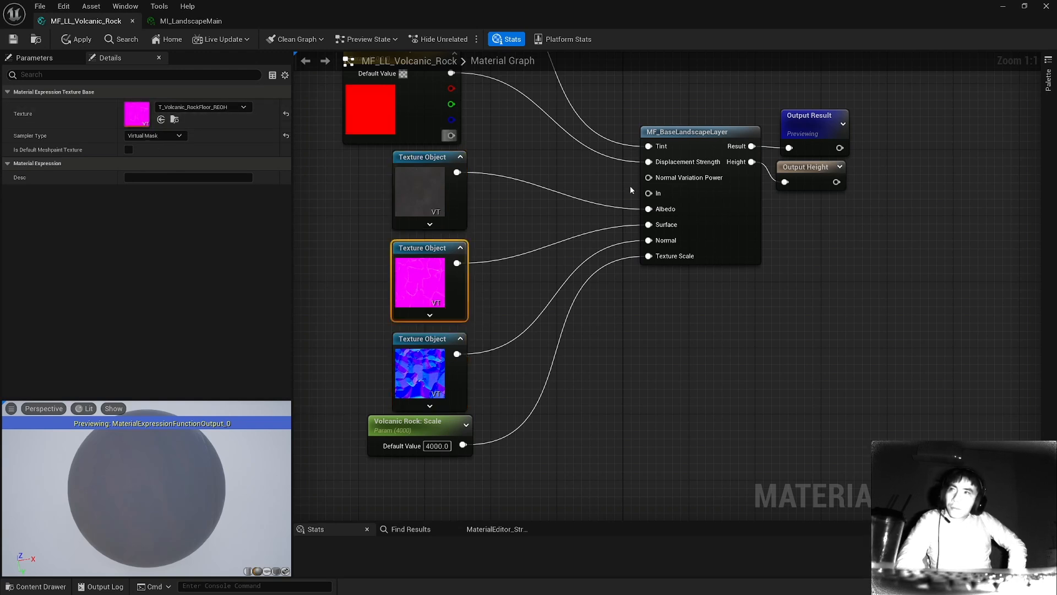
click(448, 332)
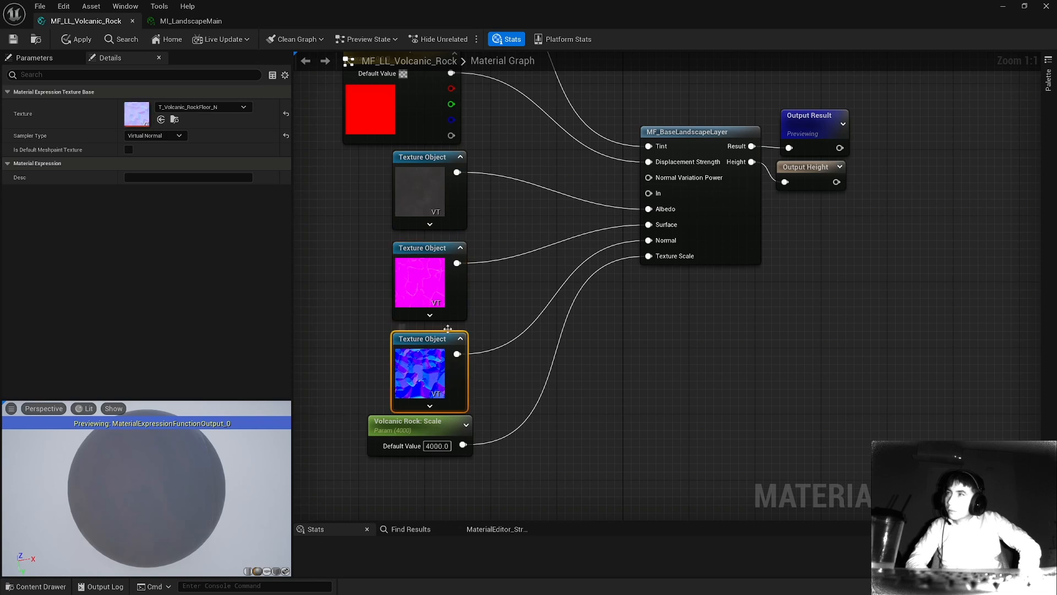
click(399, 290)
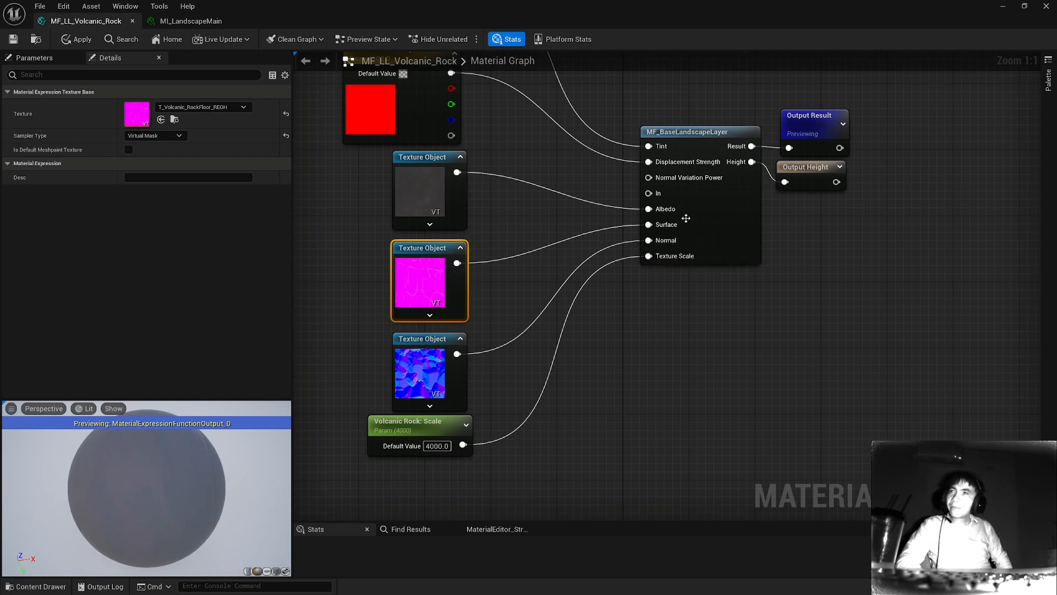
right_drag(611, 241, 620, 205)
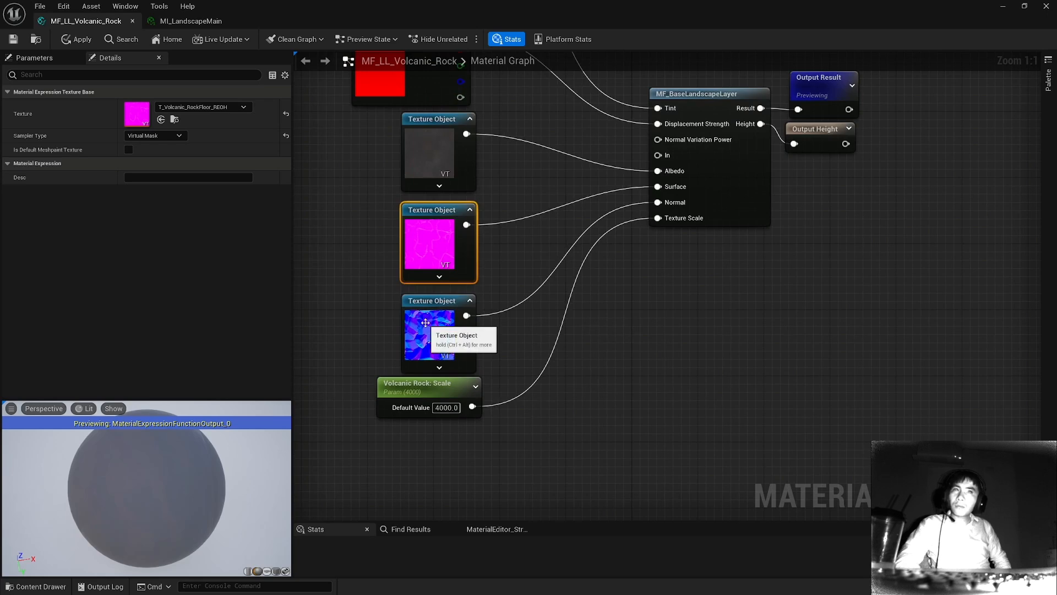
click(461, 309)
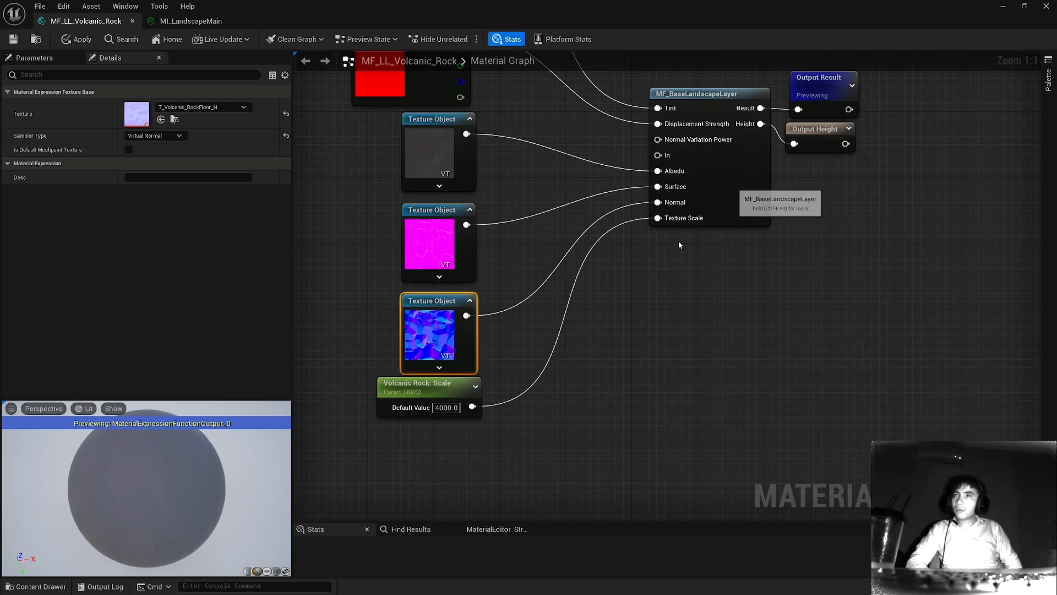
Move the Normal and Surface Texture Object nodes up so all three Texture Object nodes stack closely below one another
drag(434, 331, 435, 323)
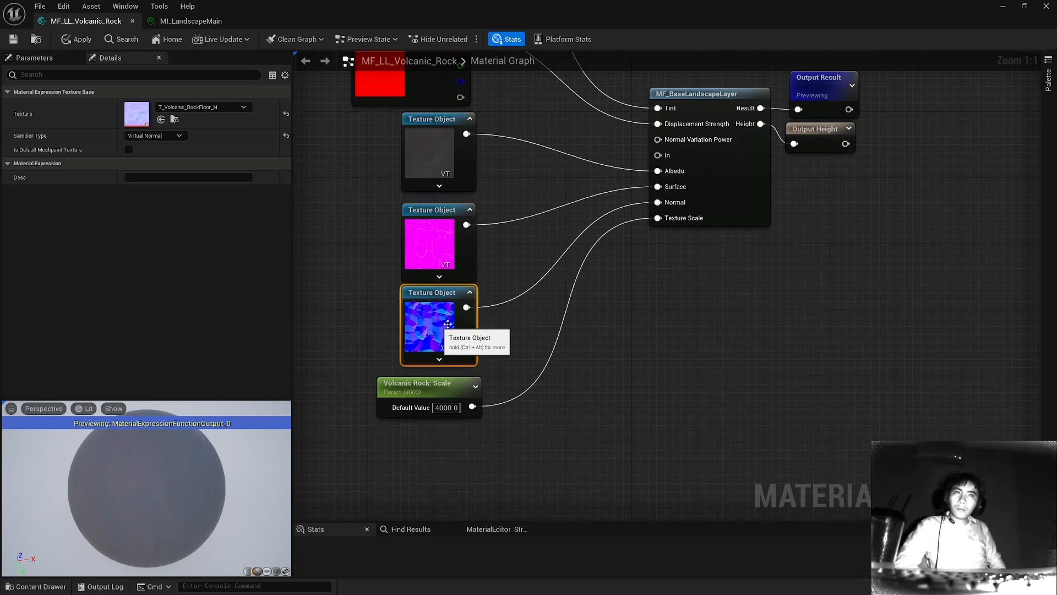
ctrl+click(443, 256)
drag(444, 257, 444, 249)
click(503, 258)
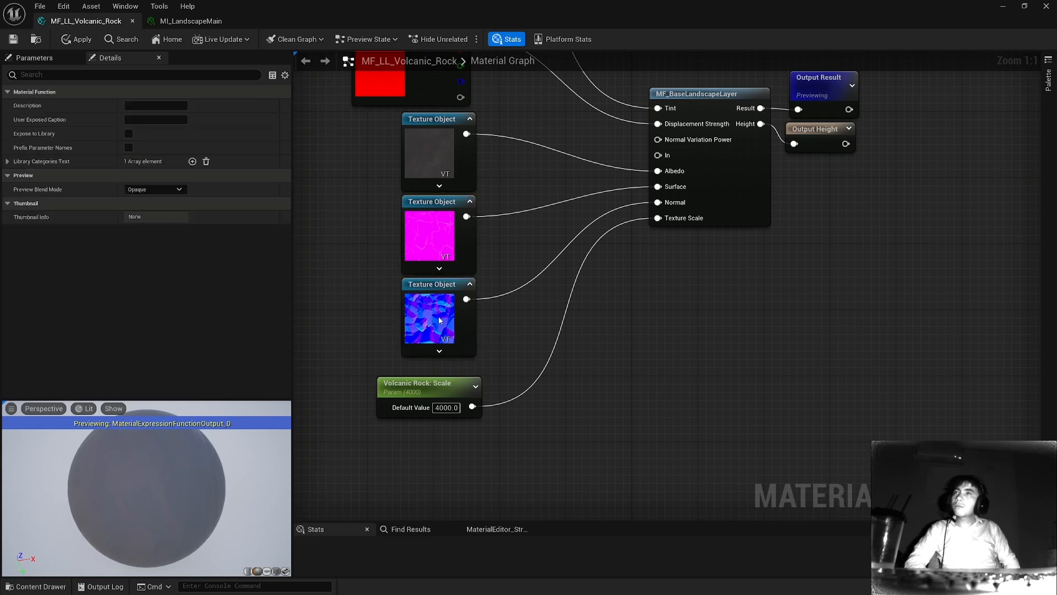
Compare the texture and virtual sampler type of the Albedo, Surface and Normal Texture Object nodes
click(461, 297)
right_drag(479, 235, 489, 264)
click(432, 175)
click(441, 256)
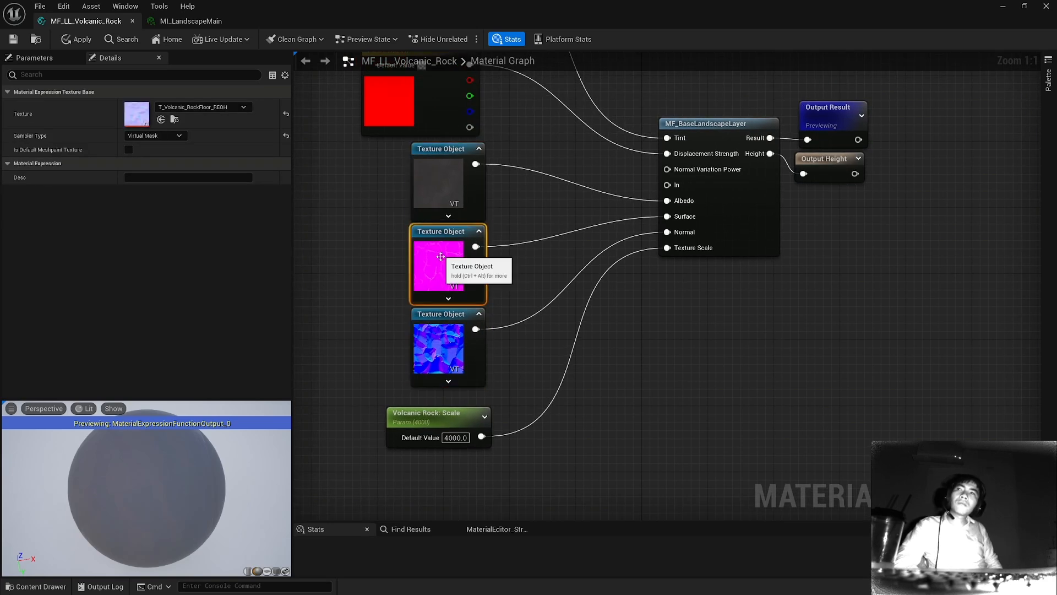
click(441, 337)
click(441, 175)
click(442, 269)
click(442, 339)
click(443, 184)
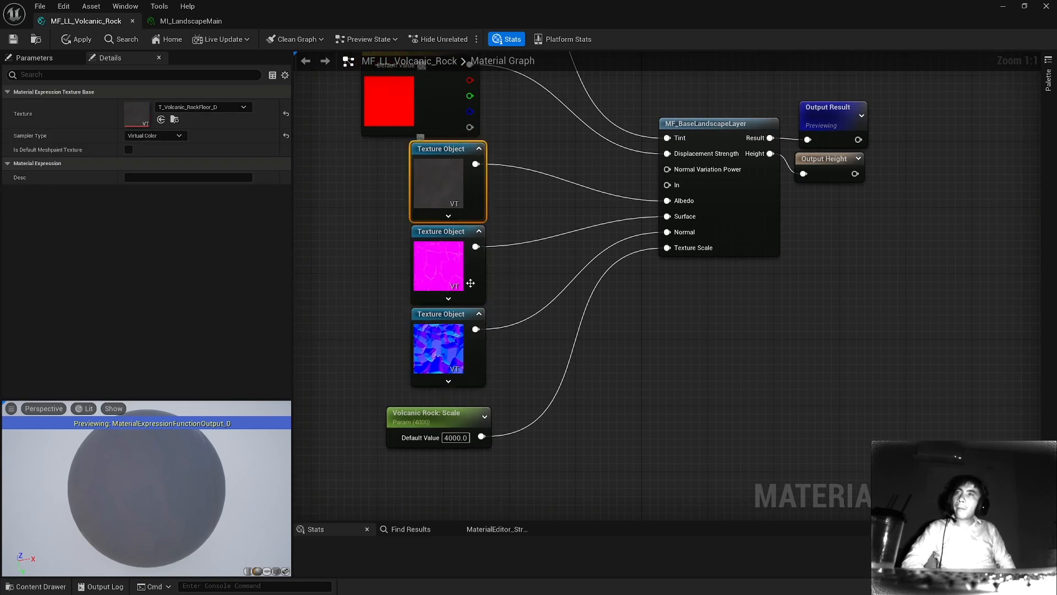
drag(400, 199, 548, 380)
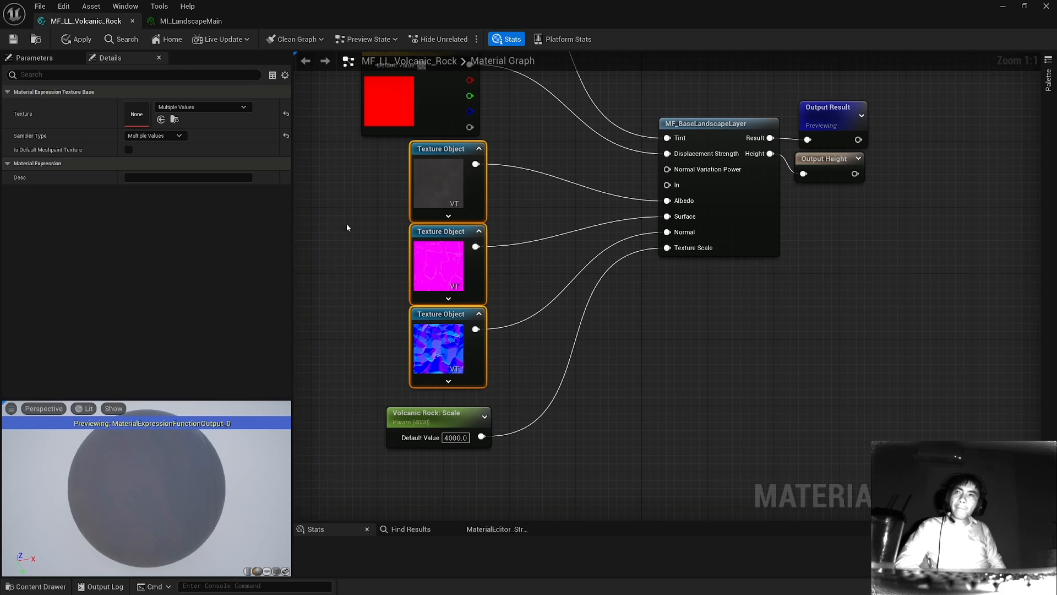
click(438, 175)
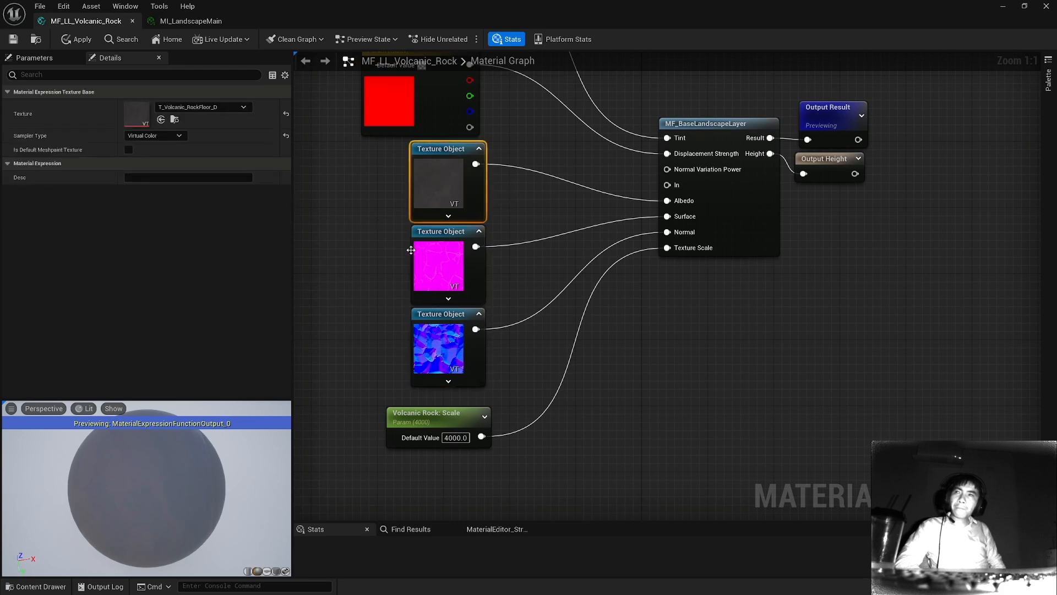
Locate the three volcanic RockFloor textures in their folder, then look over the parameter groups of MI_LandscapeMain
click(174, 120)
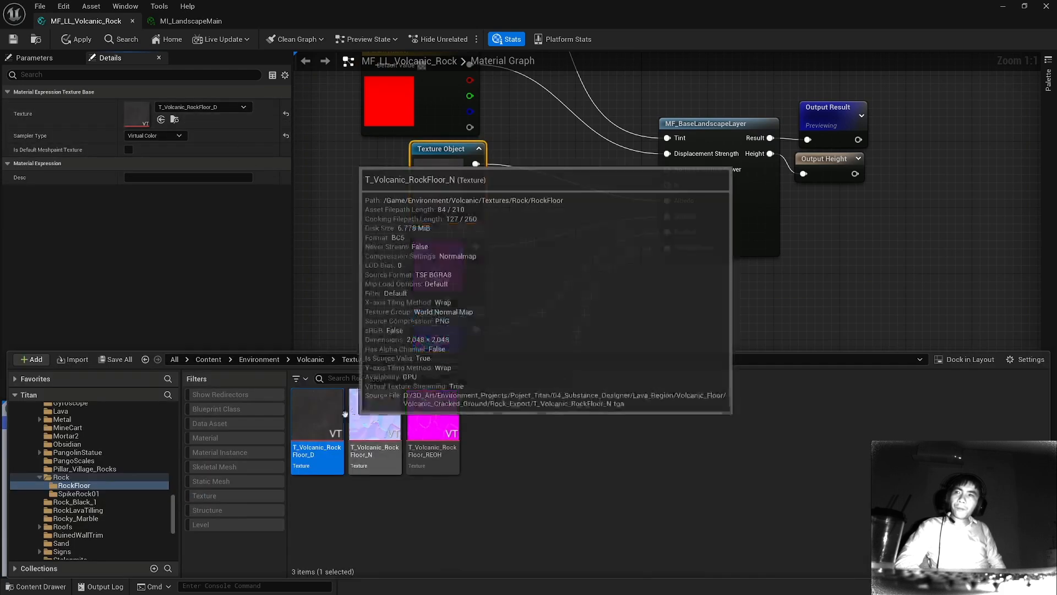
shift+click(442, 428)
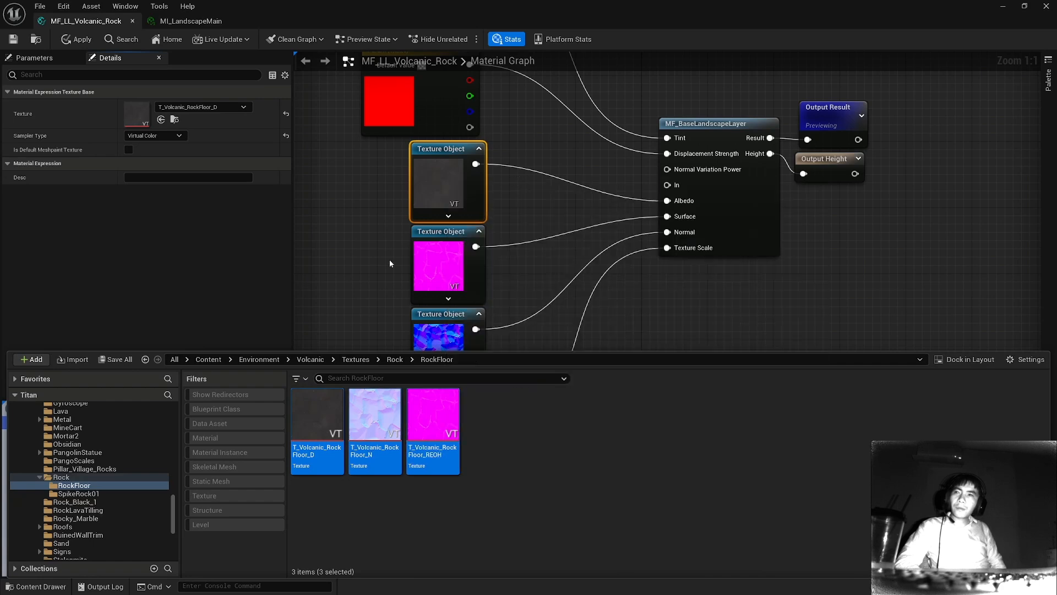
click(389, 259)
right_drag(421, 181, 394, 257)
click(191, 21)
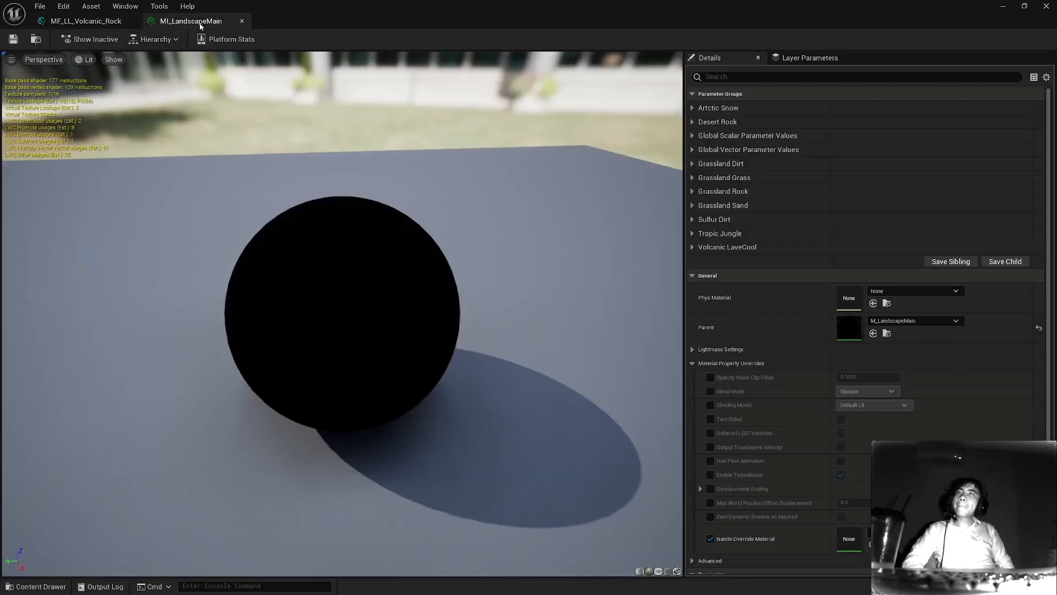
click(97, 26)
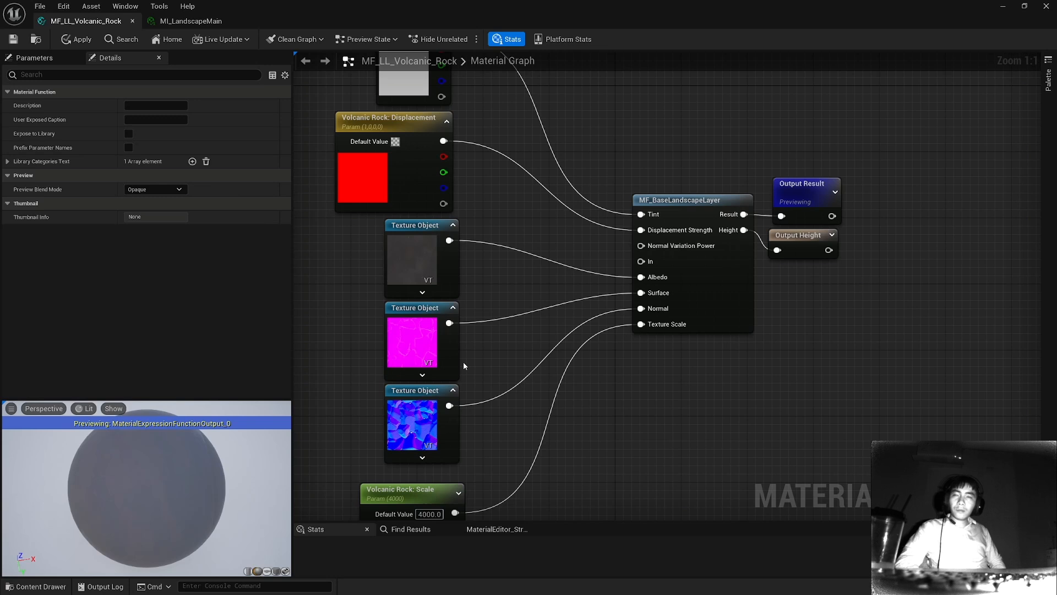
Open T_Volcanic_RockFloor_D, T_Volcanic_RockFloor_N and T_Volcanic_RockFloor_REOH together in the Property Matrix
drag(350, 258, 506, 455)
click(424, 271)
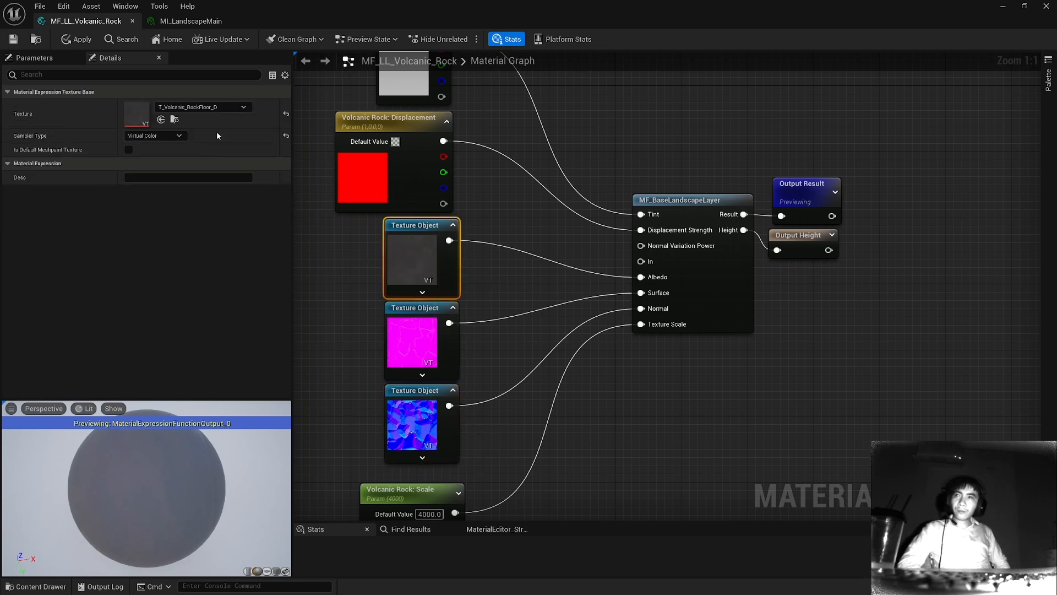
click(175, 120)
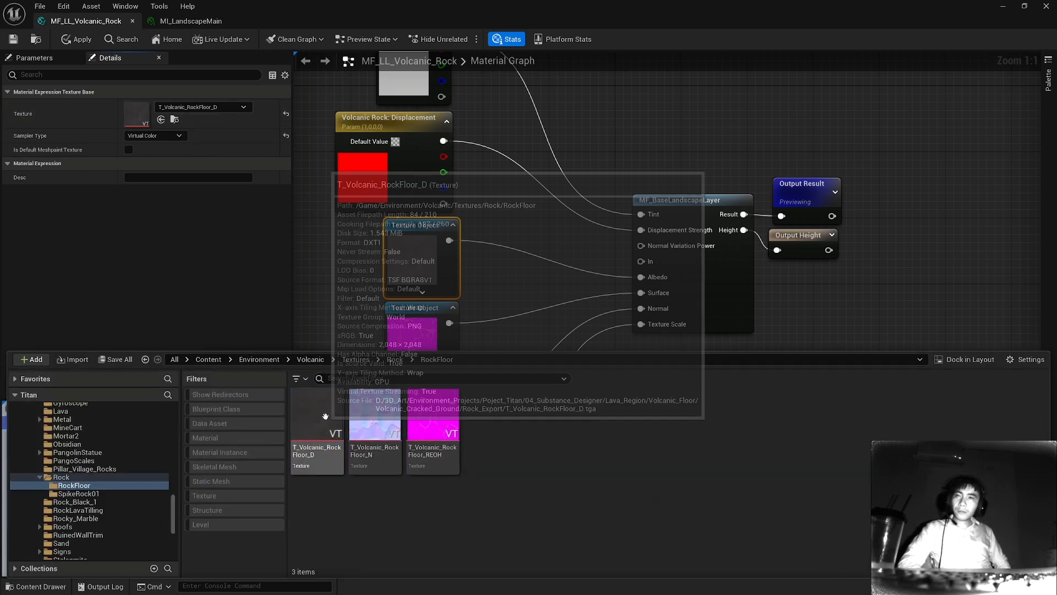
shift+click(440, 421)
right_click(440, 421)
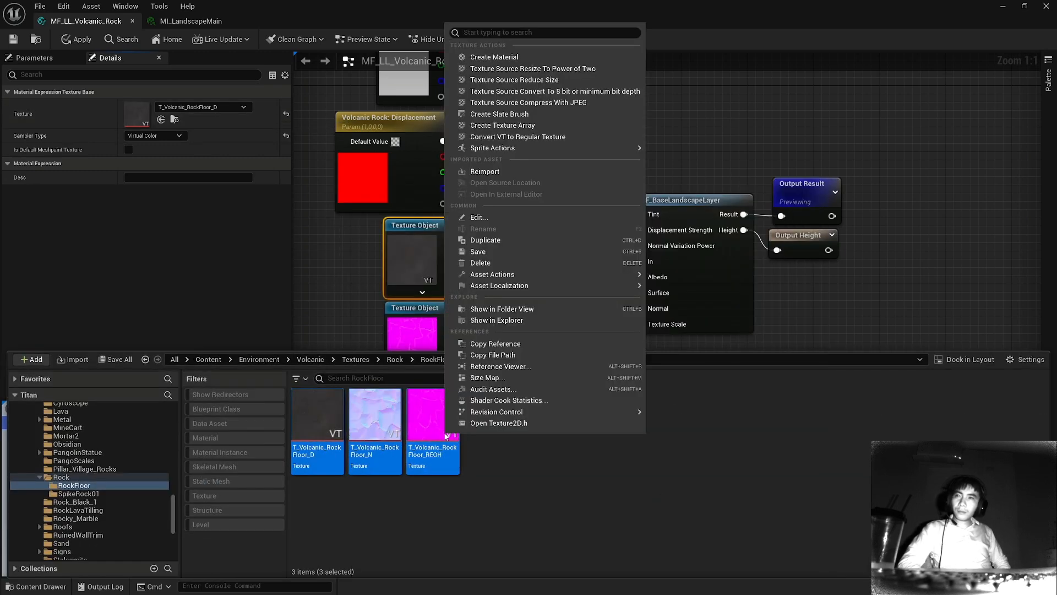
mouse_move(566, 286)
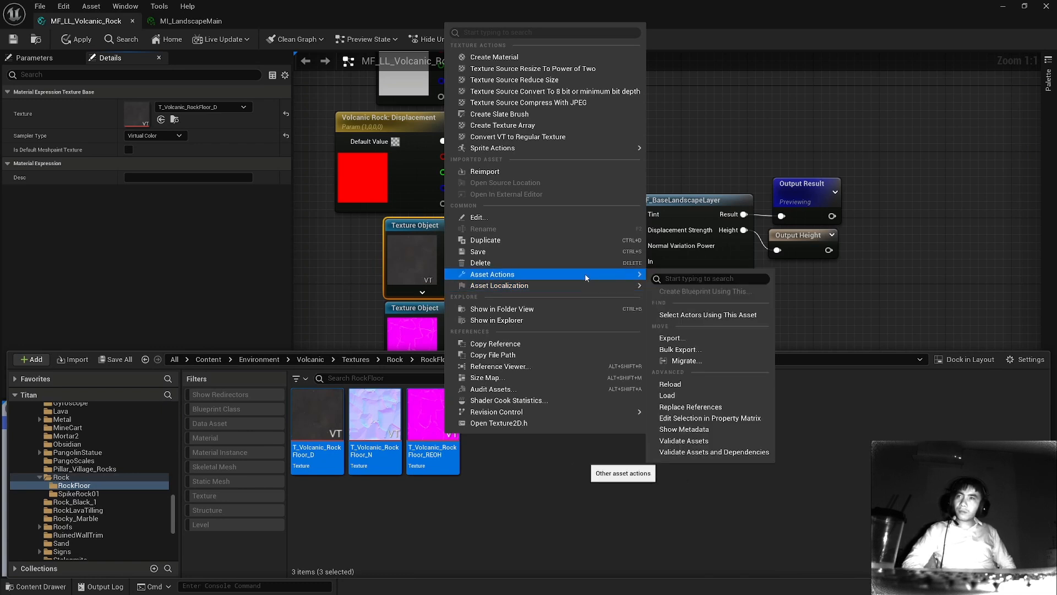
click(707, 422)
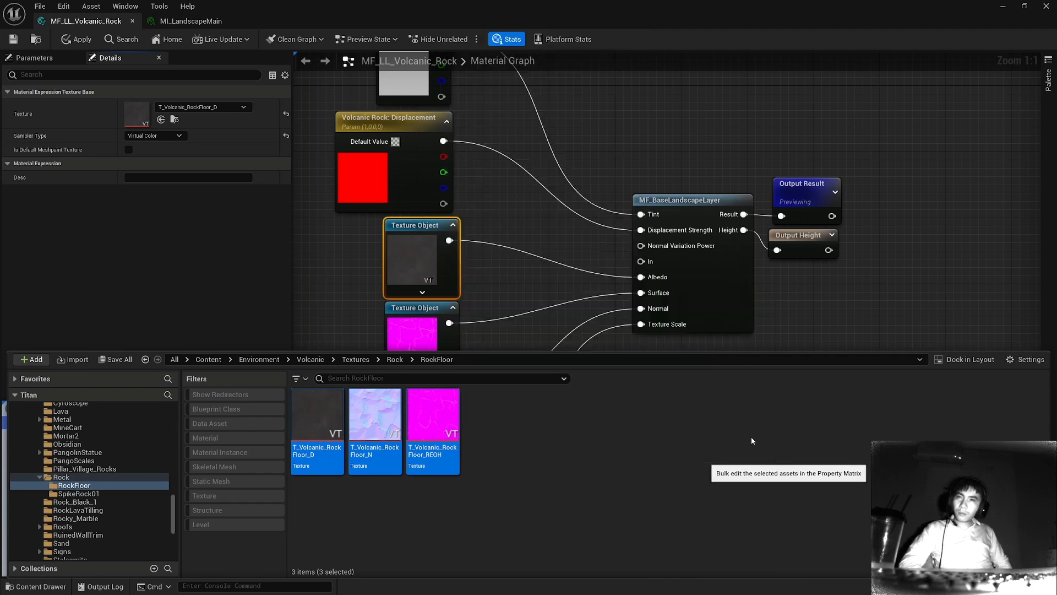
Turn off Virtual Texture Streaming for all three volcanic RockFloor textures and return to the MF_LL_Volcanic_Rock graph
click(651, 82)
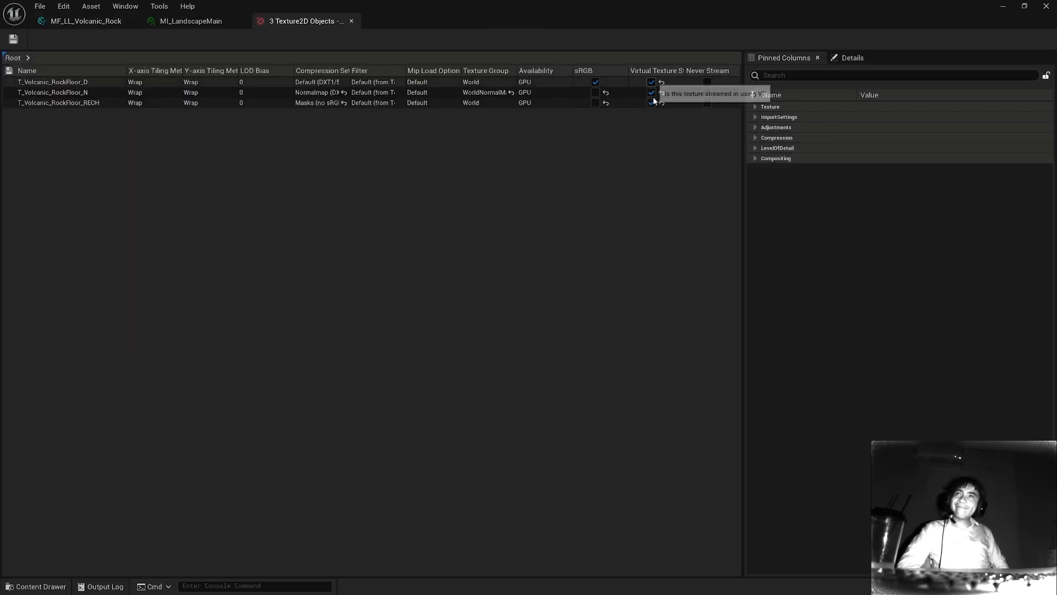
click(307, 21)
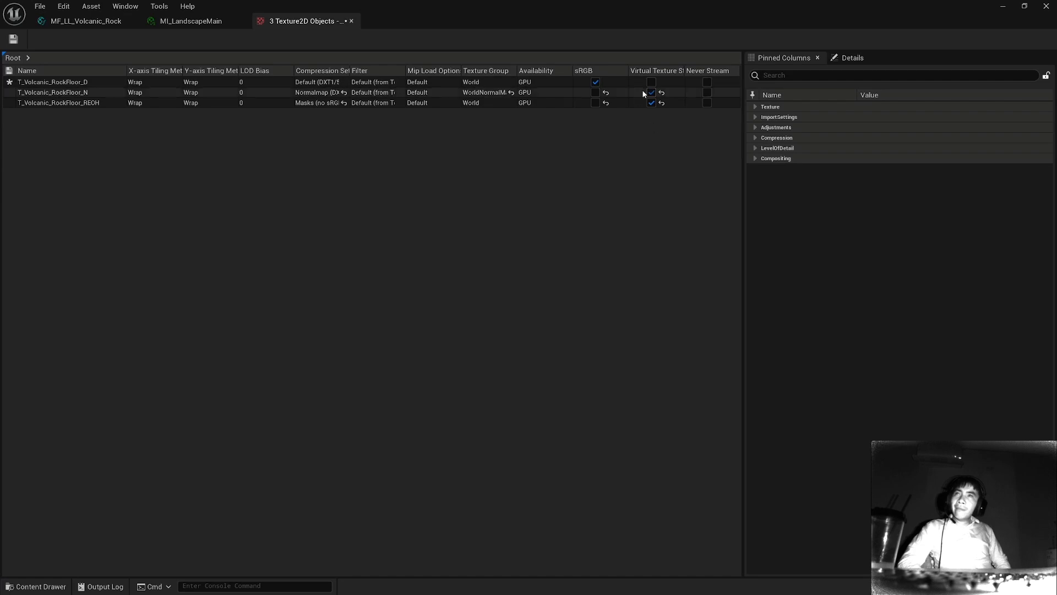
click(651, 92)
click(307, 22)
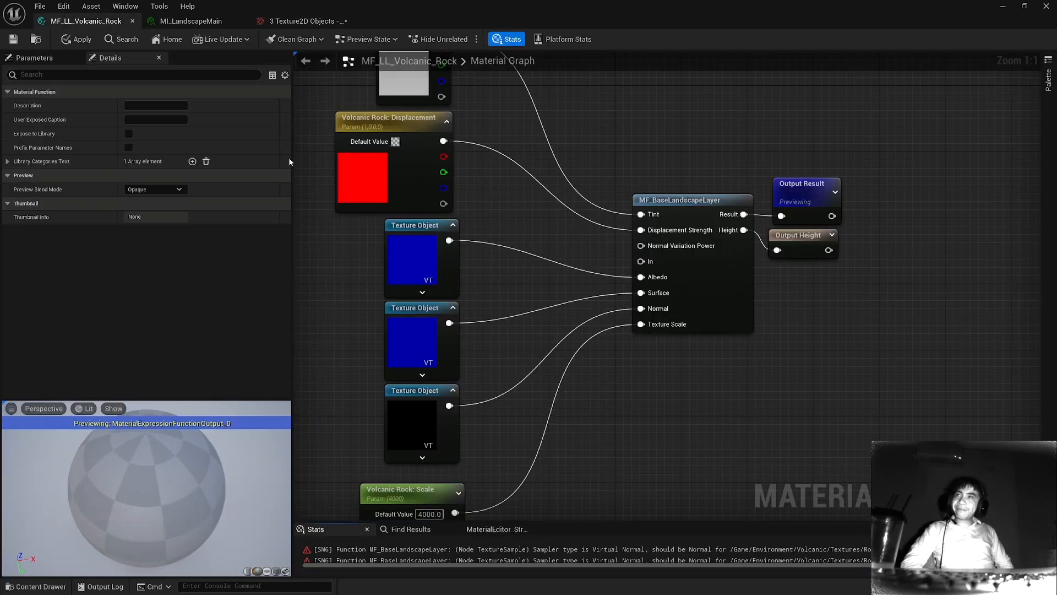
Set the sampler types of the Texture Object nodes to Color for Albedo, Masks for Surface and Normal for Normal
right_drag(357, 283, 391, 228)
click(448, 218)
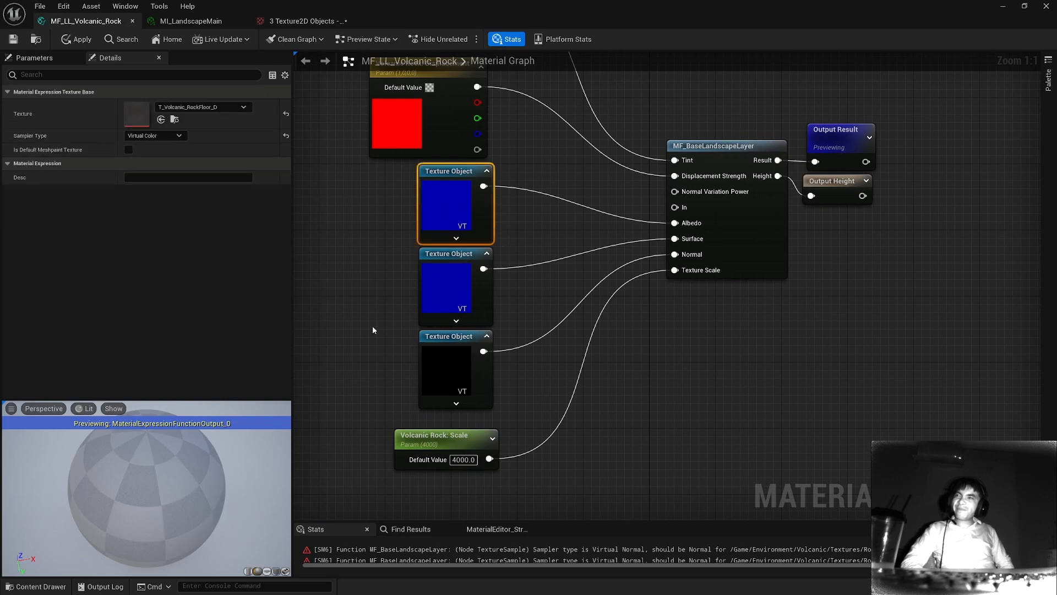
click(165, 136)
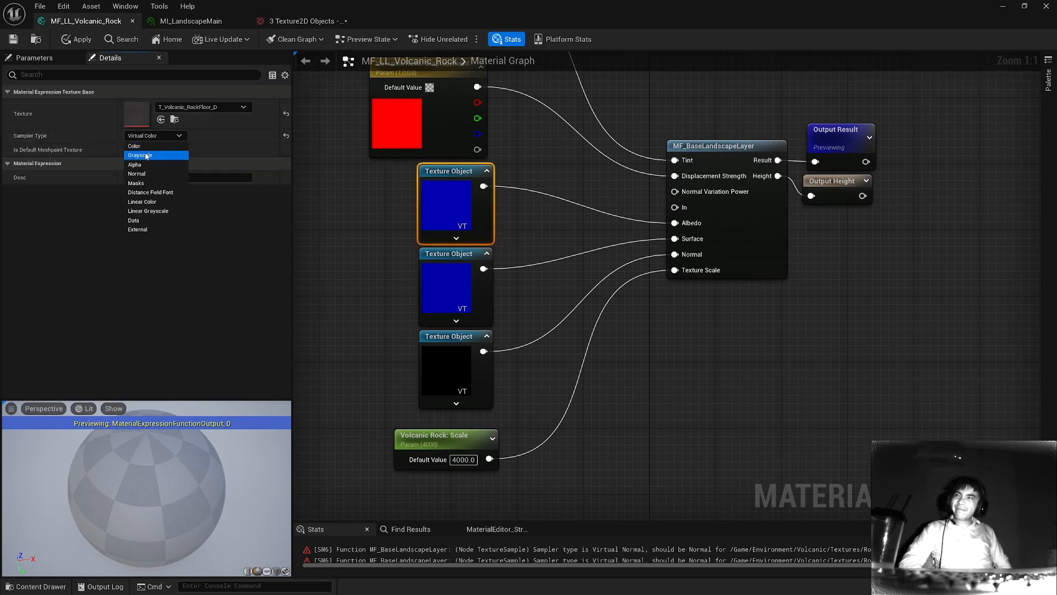
click(143, 149)
click(447, 288)
click(155, 136)
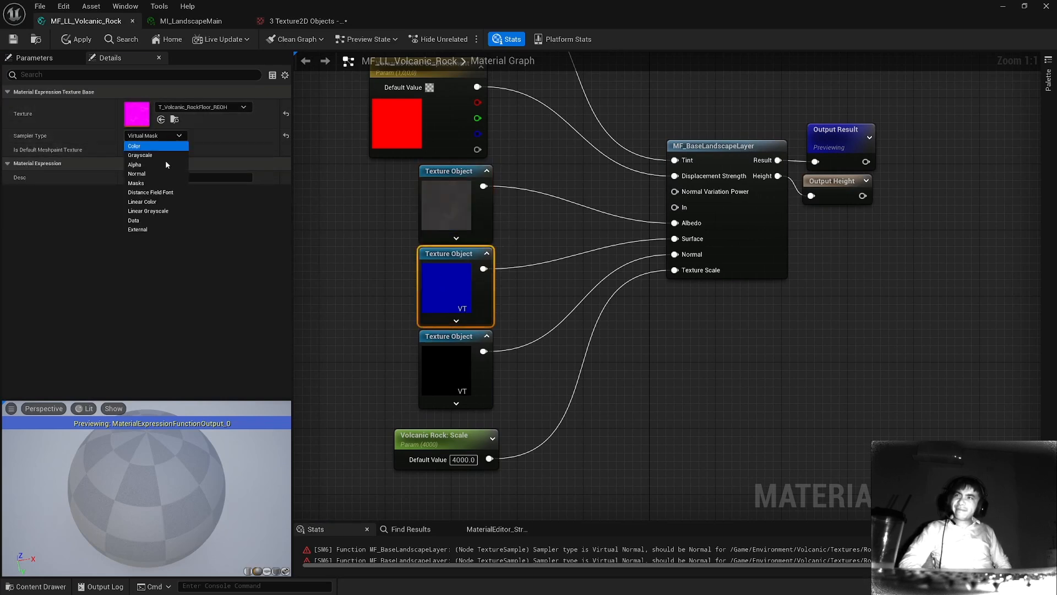
click(144, 174)
click(490, 378)
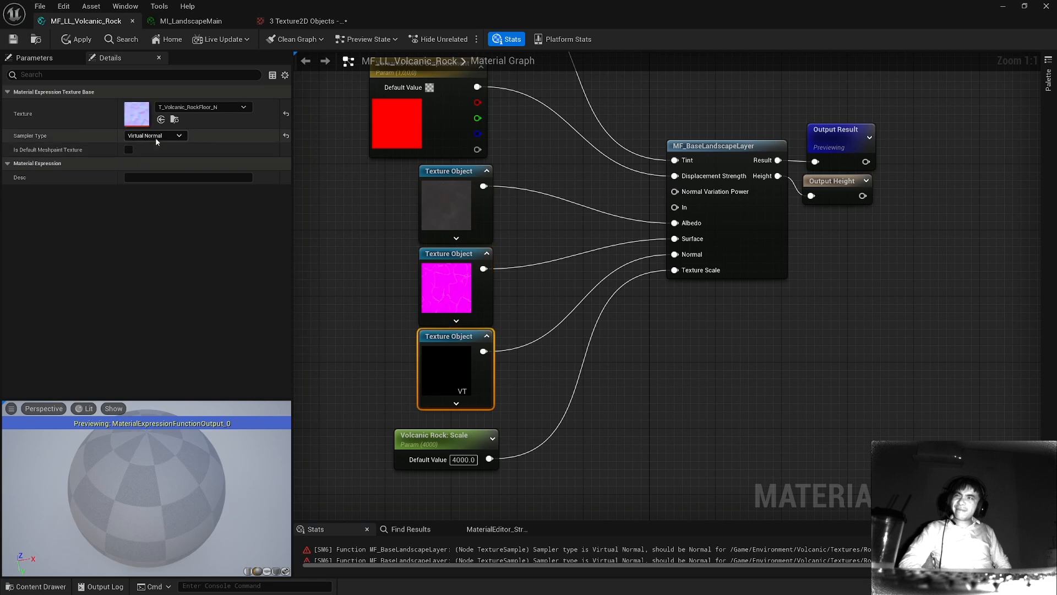
click(156, 136)
click(544, 416)
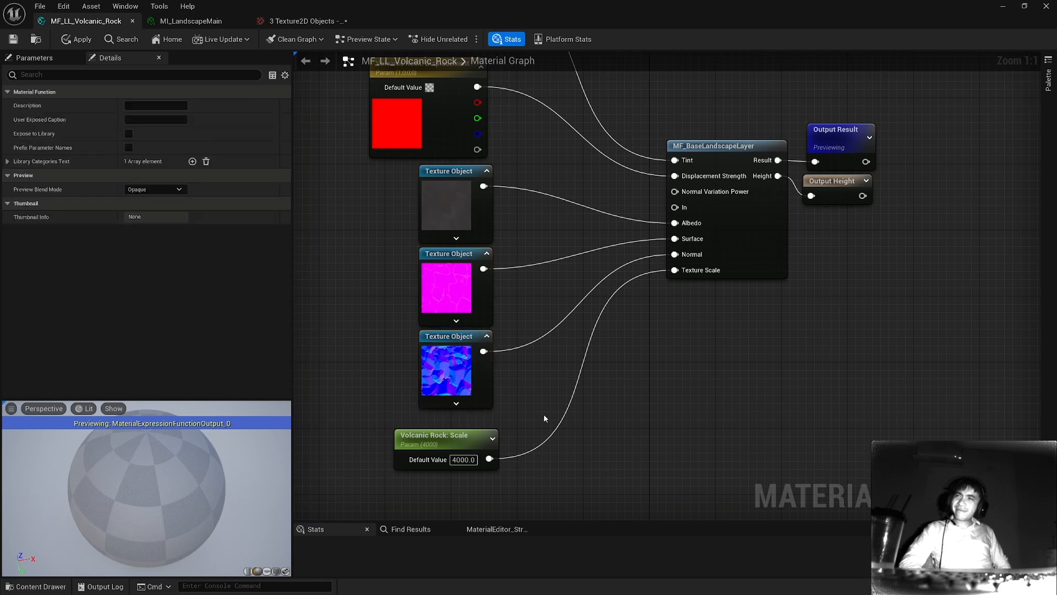
Move the three Texture Object nodes and the Volcanic Rock: Scale node down together, leaving a gap below Volcanic Rock: Displacement
right_drag(471, 159, 388, 162)
scroll(468, 227, down, 2)
right_drag(467, 226, 465, 251)
scroll(469, 231, up, 2)
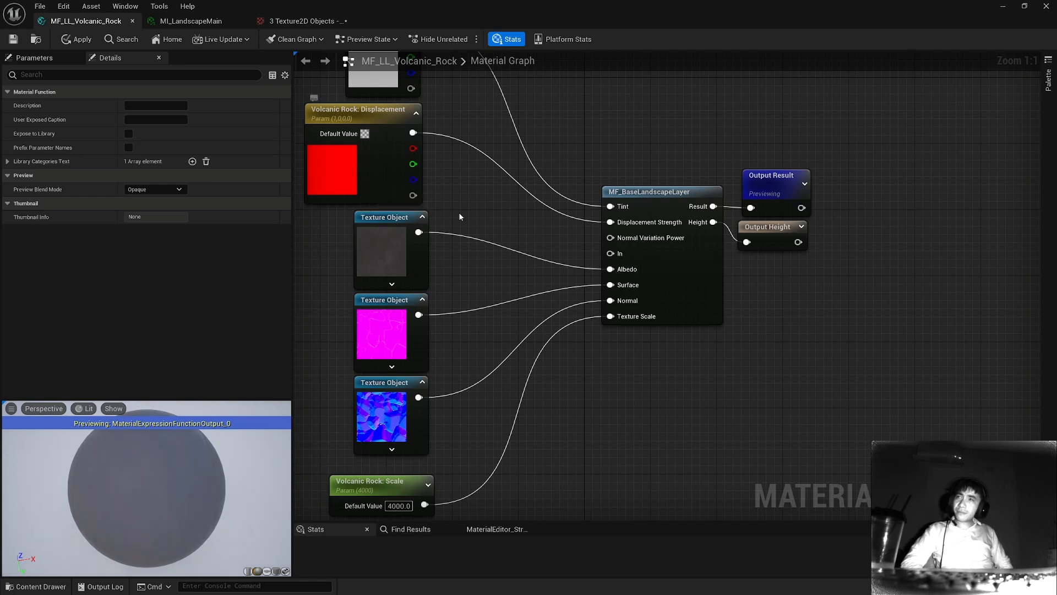
right_drag(458, 212, 459, 246)
right_drag(492, 370, 517, 291)
scroll(516, 288, down, 1)
drag(518, 487, 360, 186)
drag(414, 212, 409, 277)
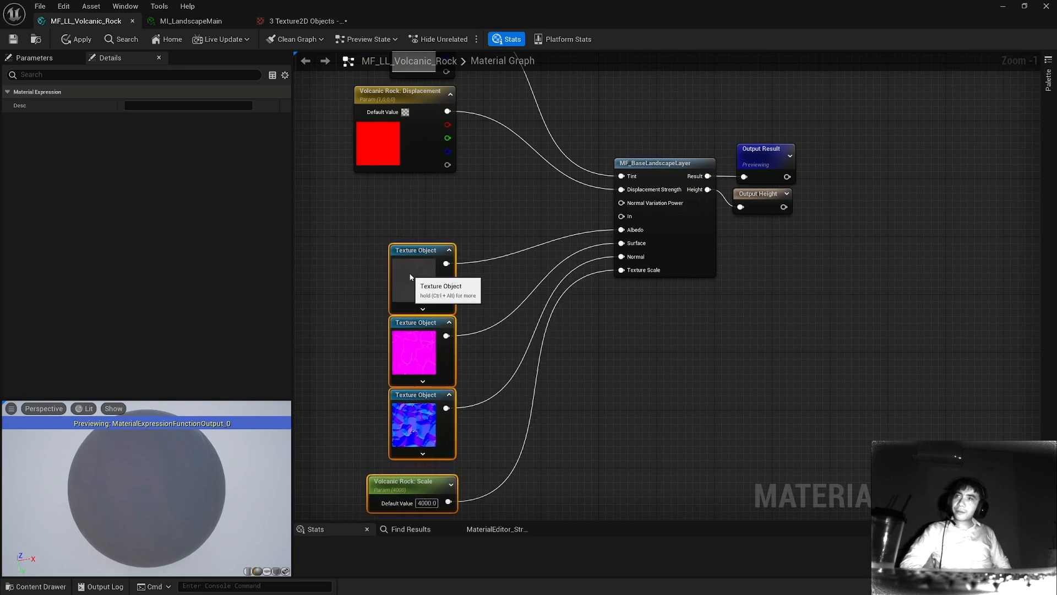
Open the MF_BaseLandscapeLayer function and locate the node chain behind its Input In (Vector4)
right_drag(477, 211, 431, 268)
scroll(619, 280, up, 1)
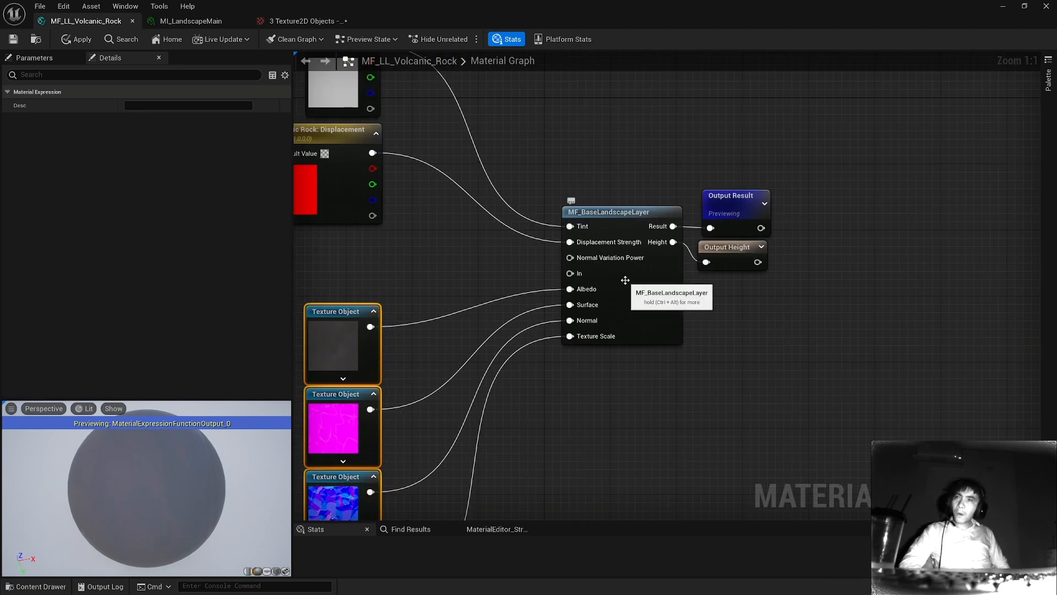
drag(570, 273, 485, 280)
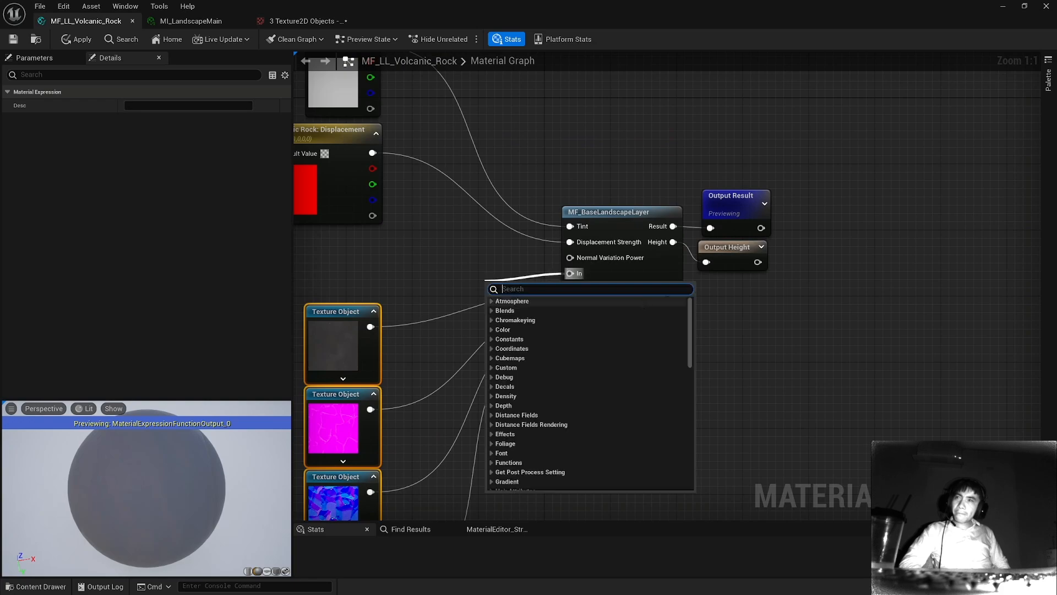
click(637, 272)
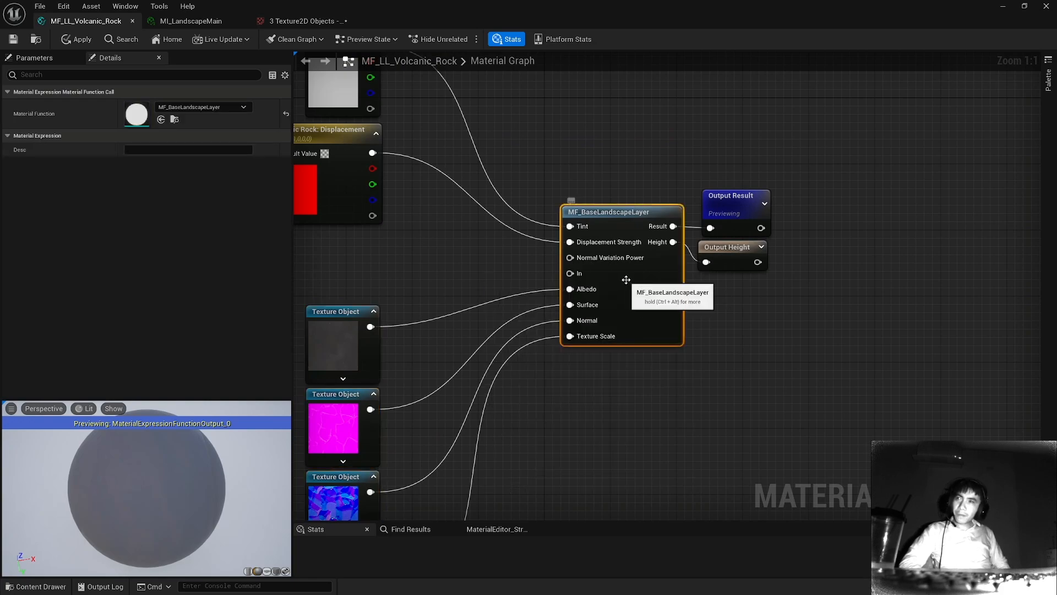
double_click(626, 280)
scroll(341, 268, down, 4)
right_drag(337, 266, 747, 341)
right_drag(405, 190, 550, 239)
scroll(545, 243, up, 4)
right_drag(360, 253, 515, 248)
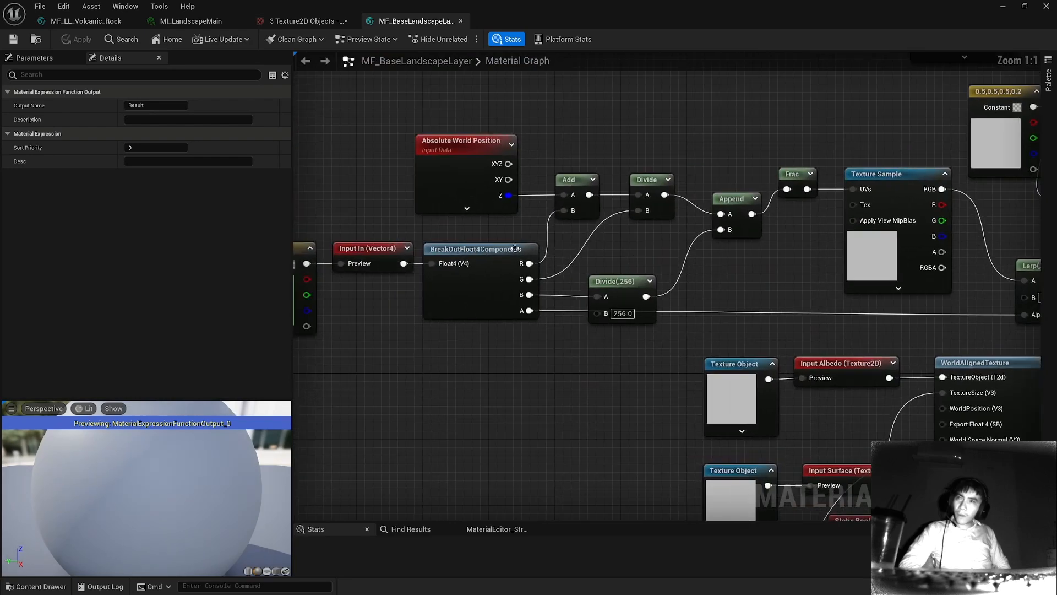
scroll(515, 249, down, 1)
right_drag(319, 242, 390, 243)
right_drag(692, 266, 636, 262)
right_drag(413, 228, 477, 226)
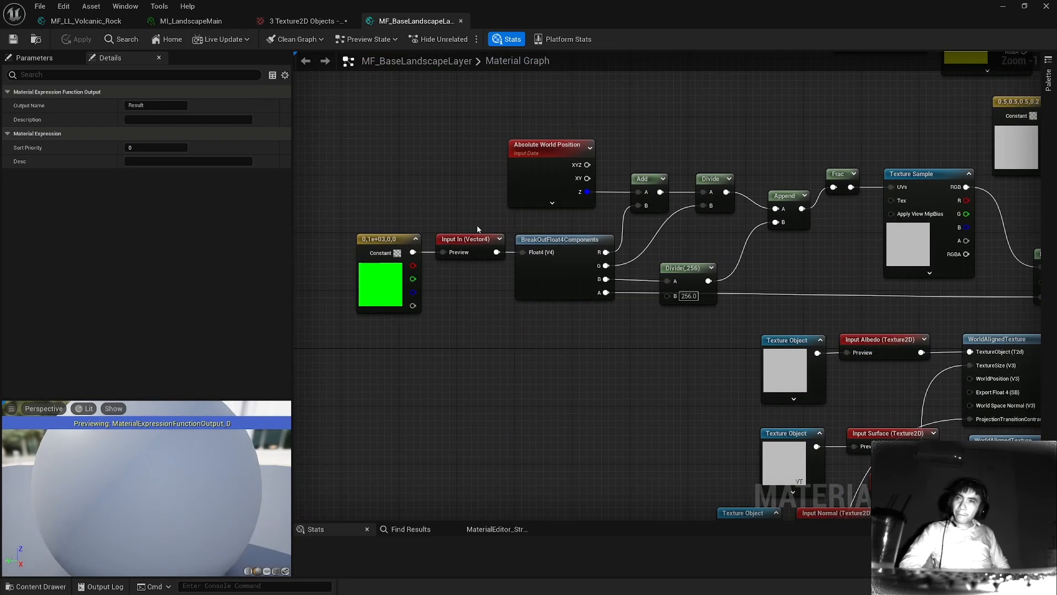
Examine how Input In is split by BreakOutFloat4Components and combined with Absolute World Position through the Add and Divide nodes
click(551, 187)
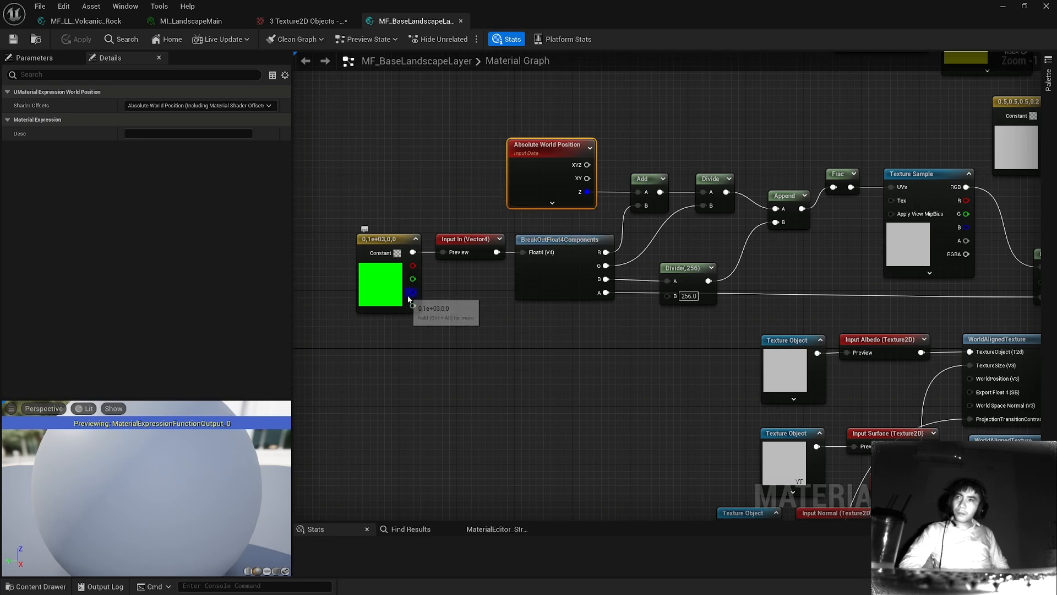
click(612, 268)
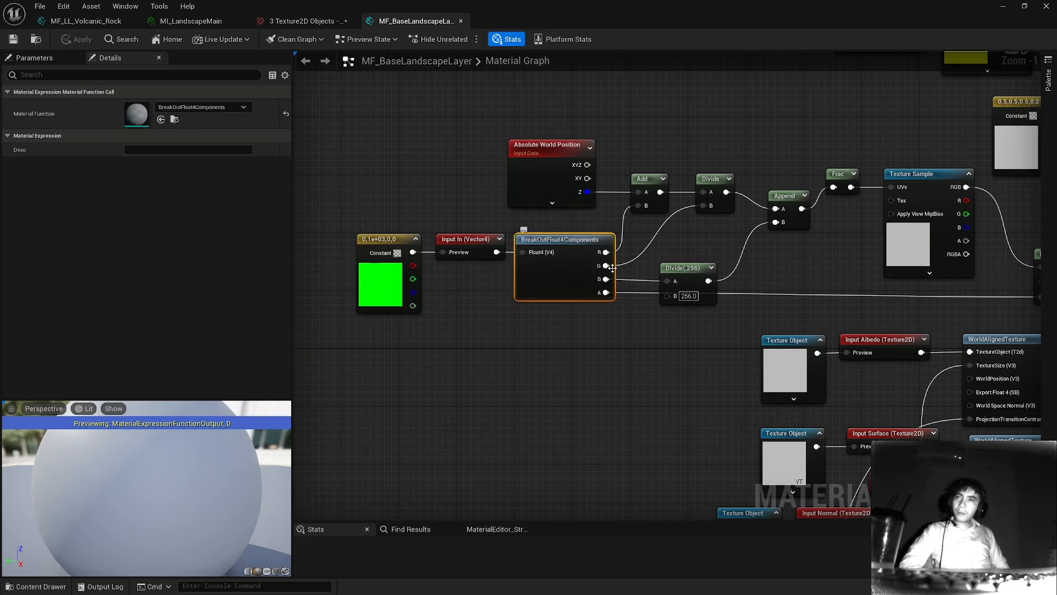
click(644, 185)
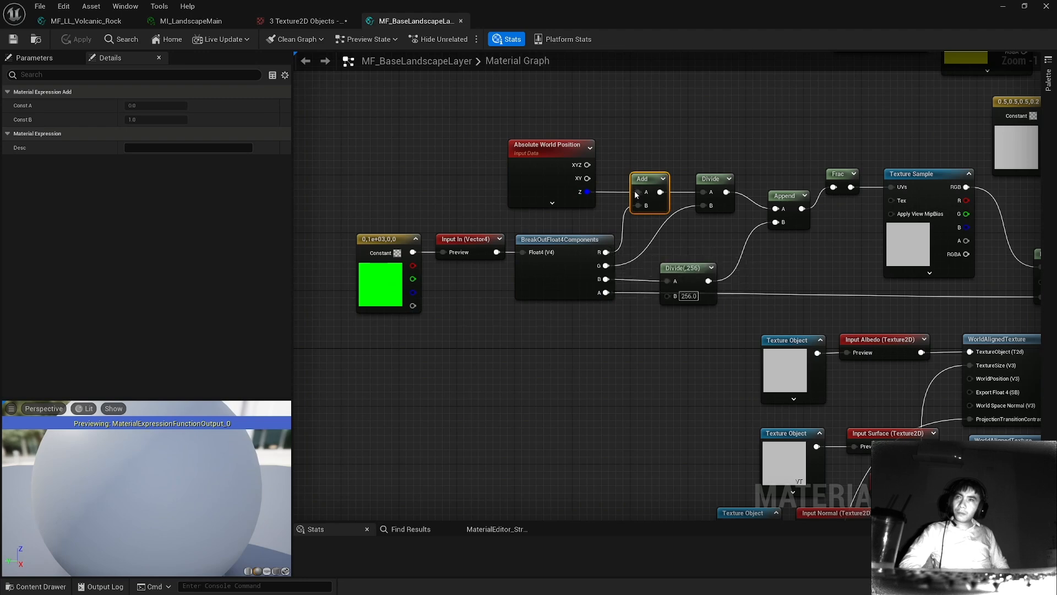
right_drag(705, 174, 611, 179)
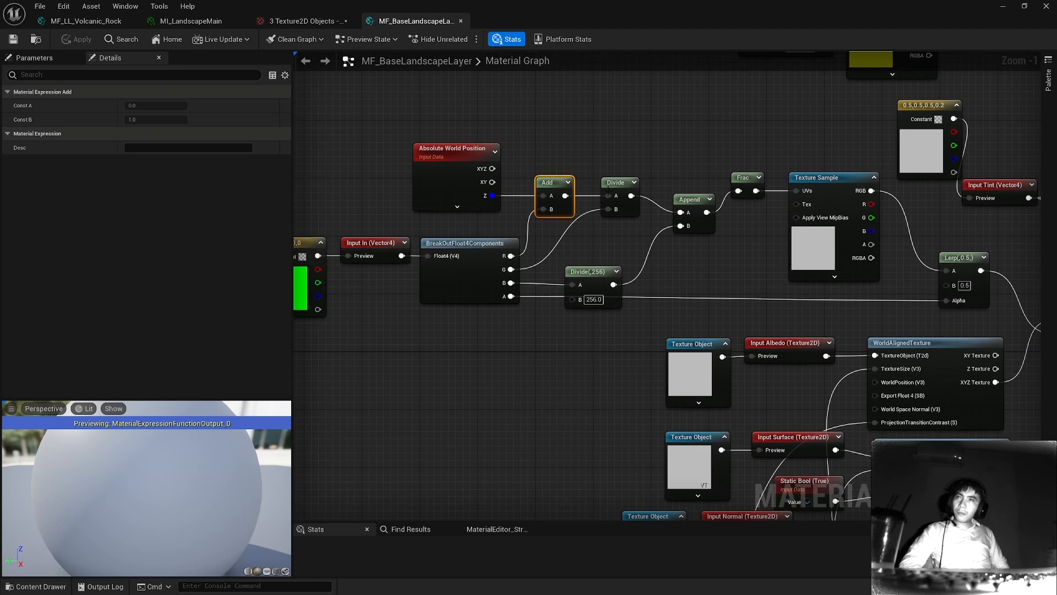
click(610, 179)
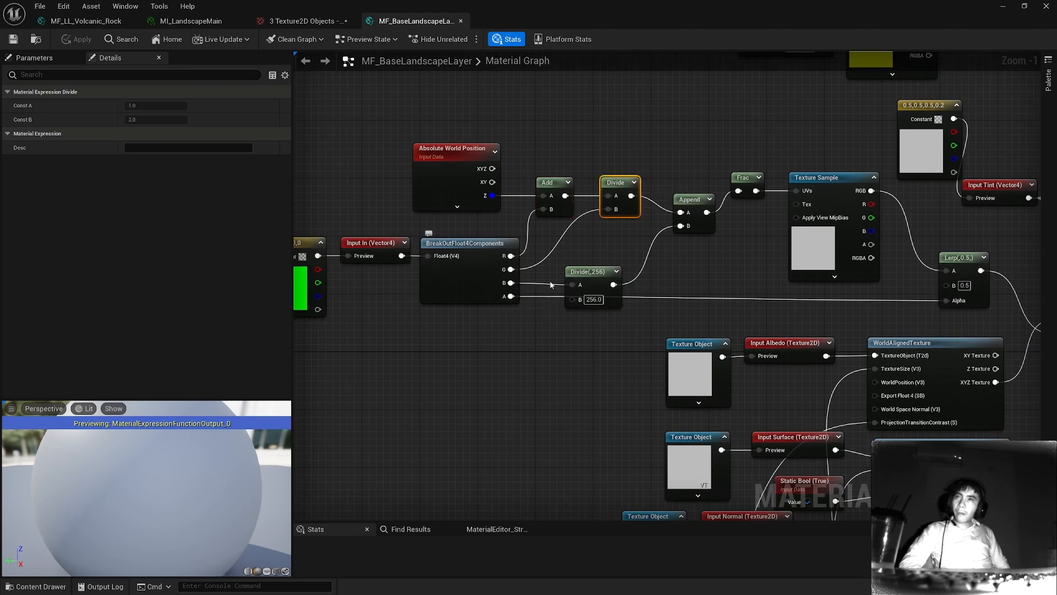
right_drag(614, 204, 433, 265)
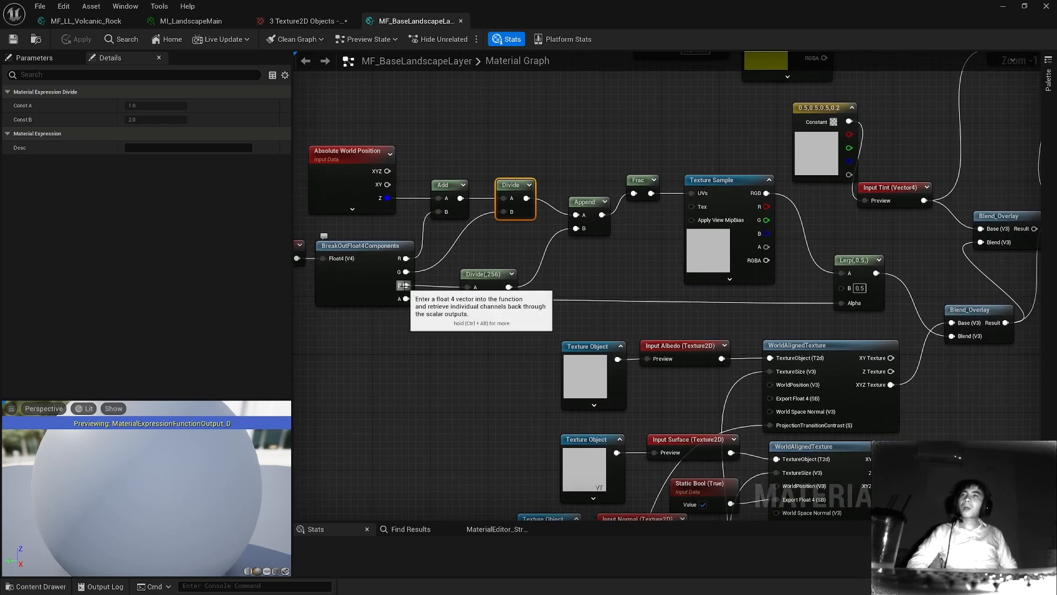
Open the CA_Landscape texture used by the Texture Sample node and inspect its gradient curve rows up close
click(704, 241)
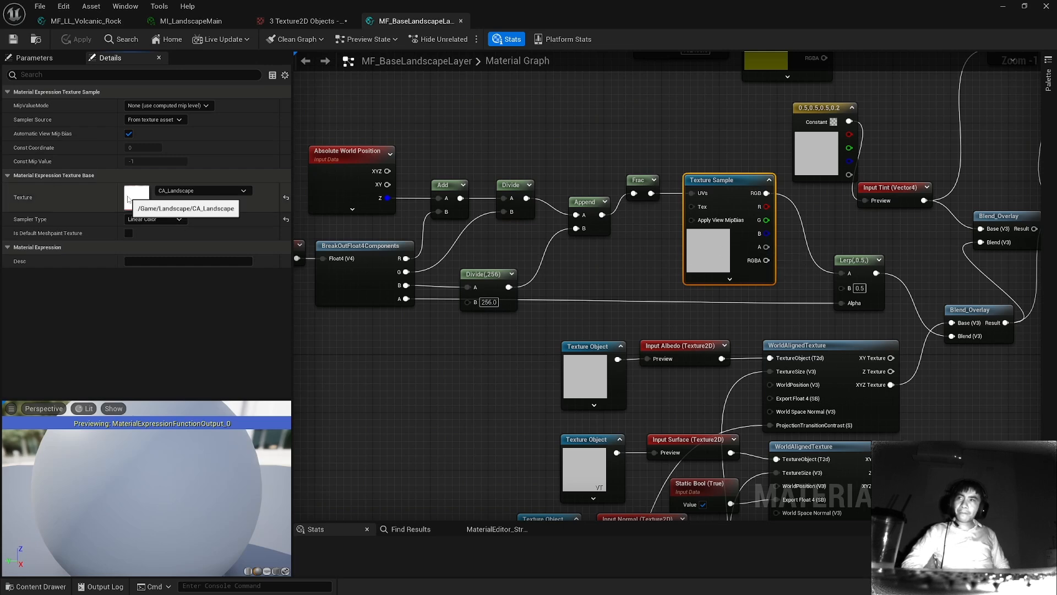
double_click(136, 196)
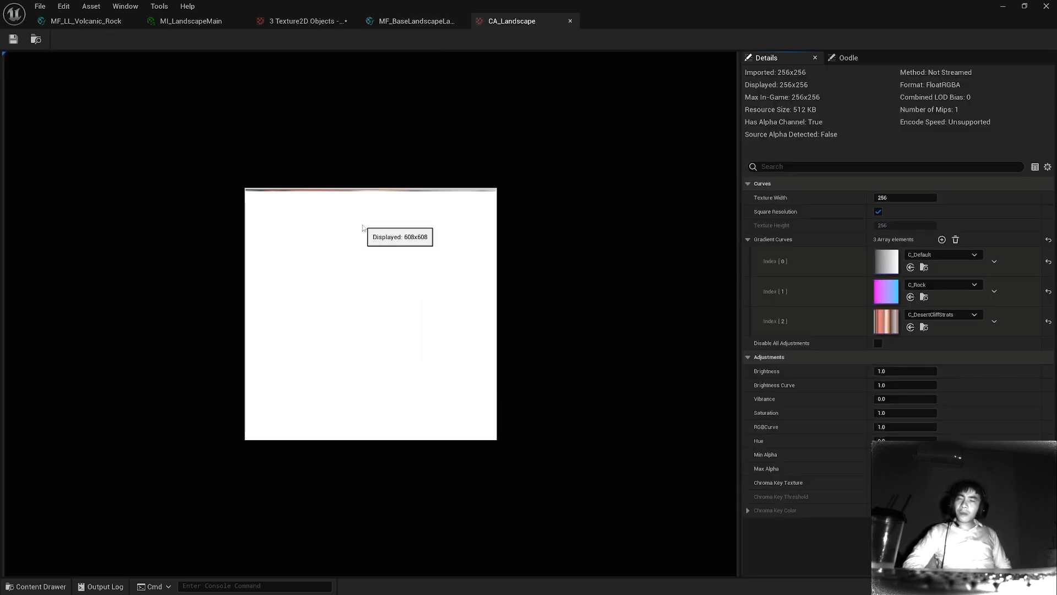
scroll(288, 158, up, 4)
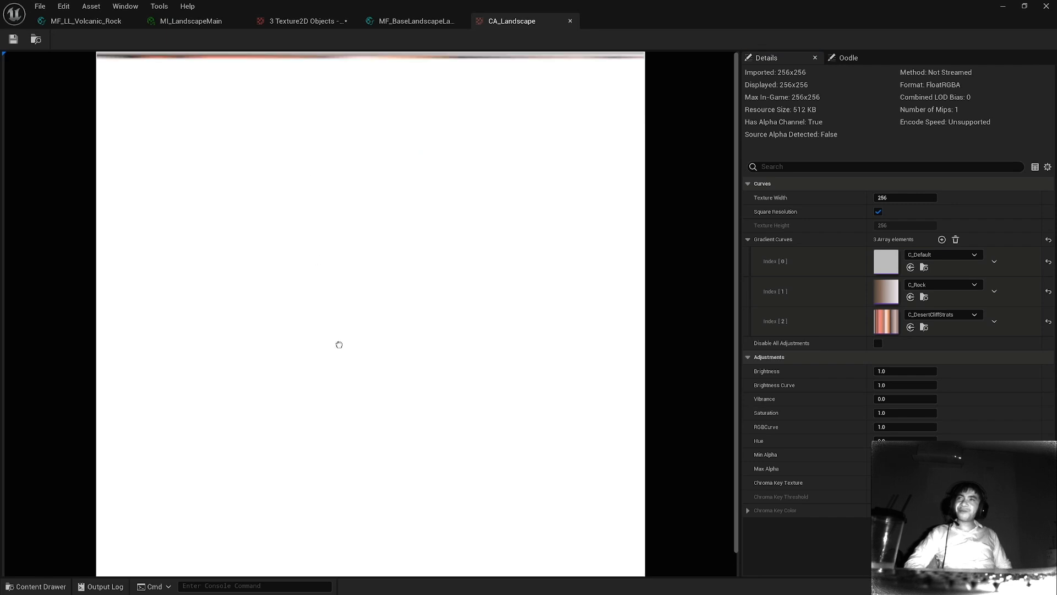
scroll(319, 153, up, 3)
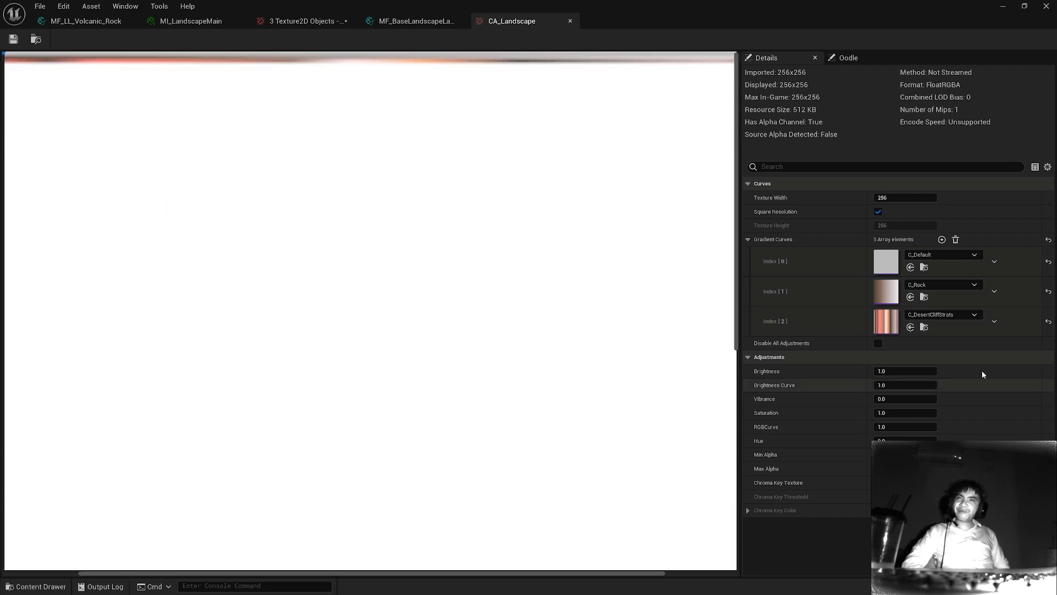
scroll(193, 241, down, 1)
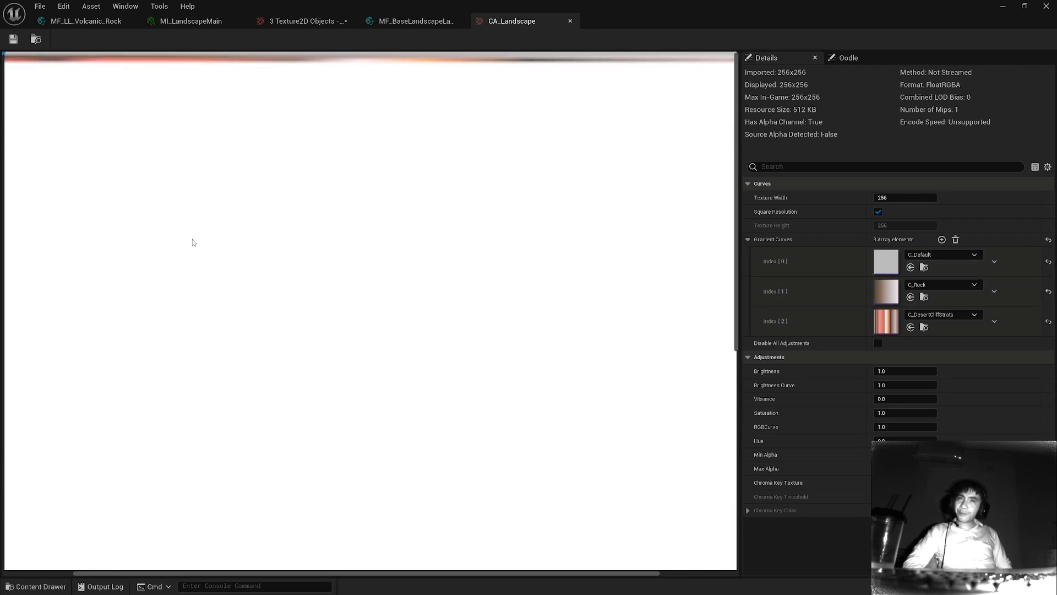
scroll(95, 163, up, 1)
scroll(104, 149, down, 1)
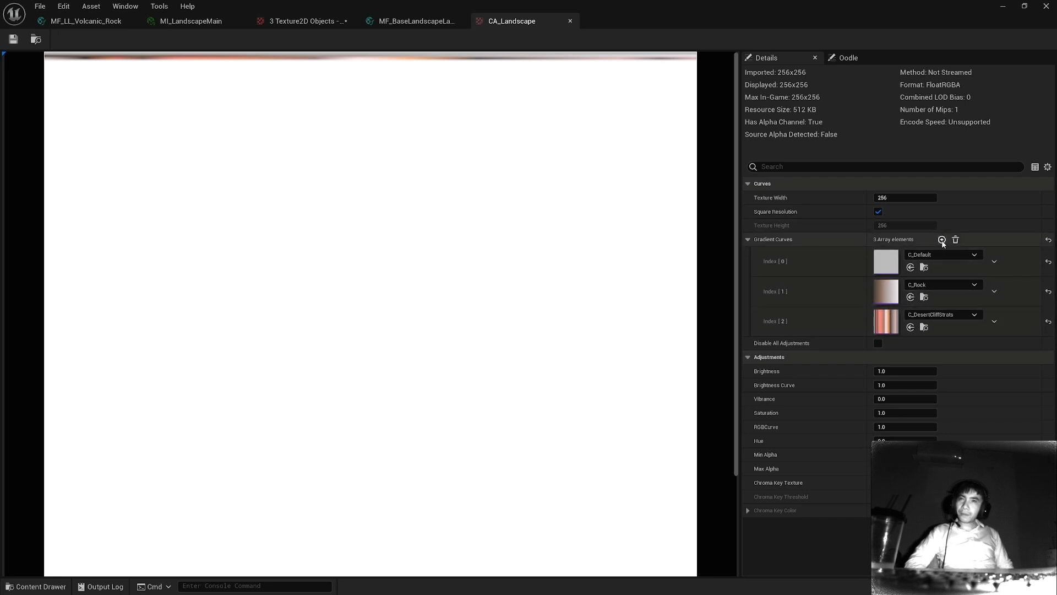
click(932, 345)
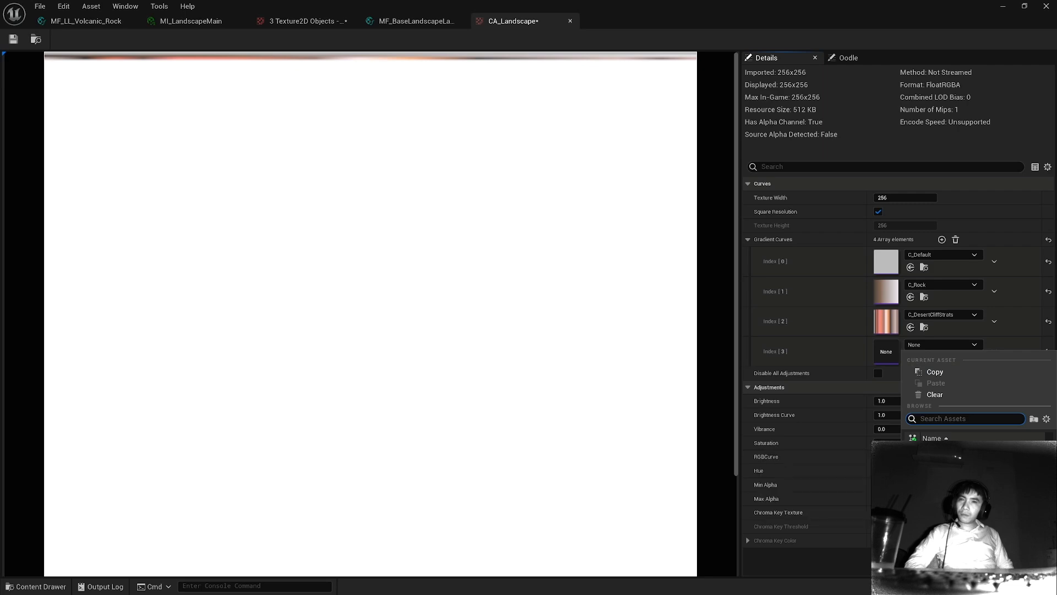
click(1020, 350)
click(994, 350)
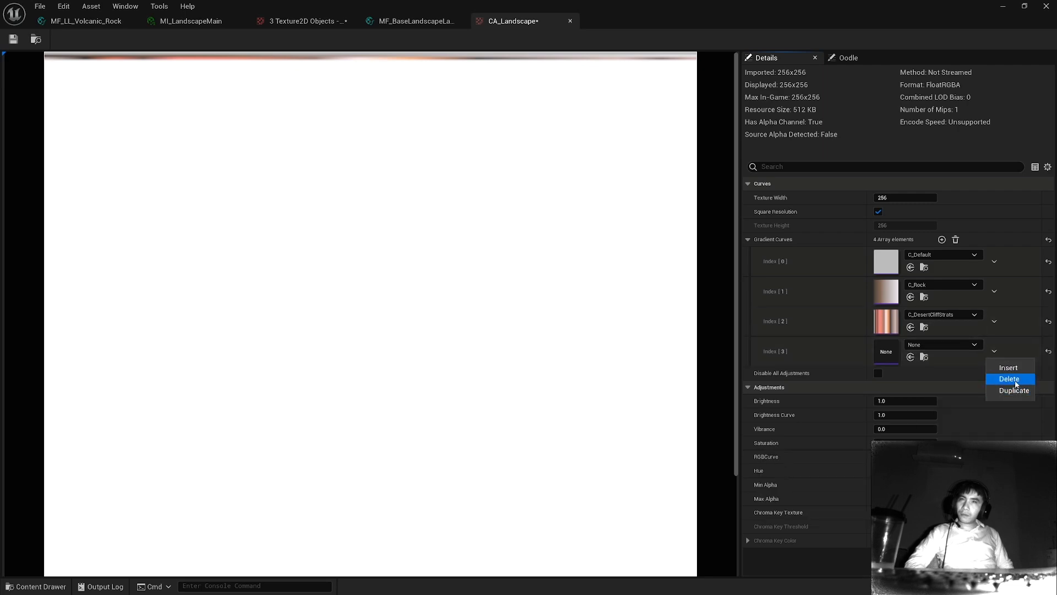
click(1015, 380)
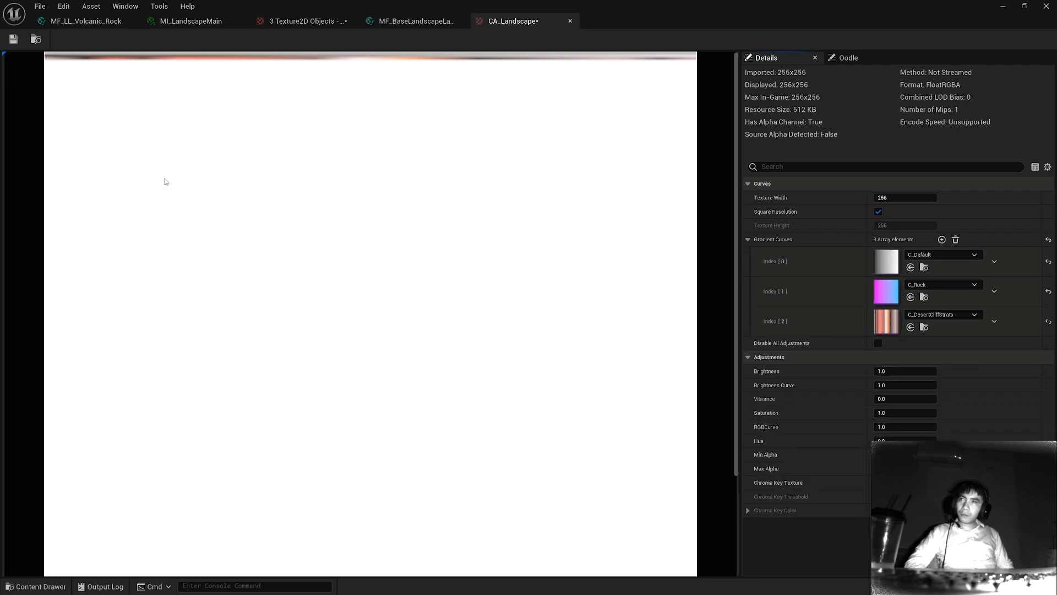
Return to MF_BaseLandscapeLayer and examine the chain from Input In through the CA_Landscape Texture Sample to the Lerp and Blend_Overlay nodes
scroll(165, 181, down, 3)
click(407, 22)
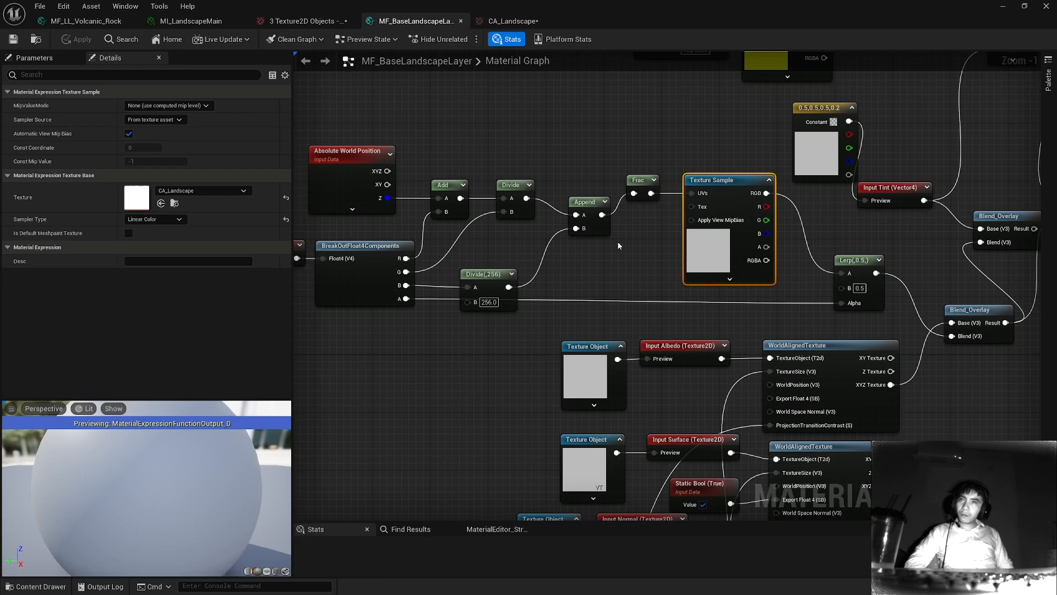
right_drag(617, 241, 639, 260)
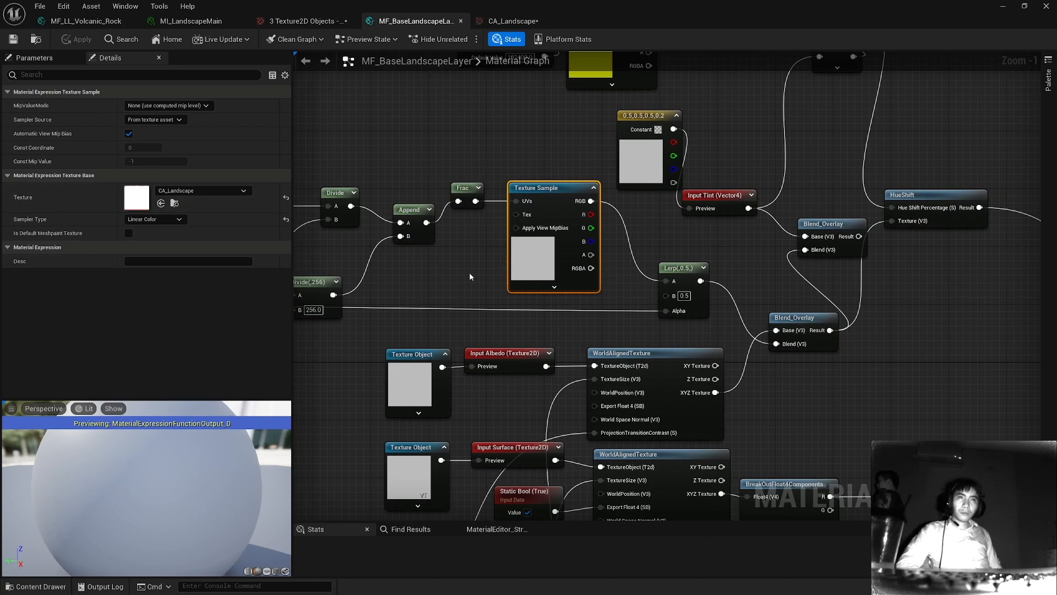
right_drag(451, 286, 428, 315)
right_drag(379, 268, 544, 235)
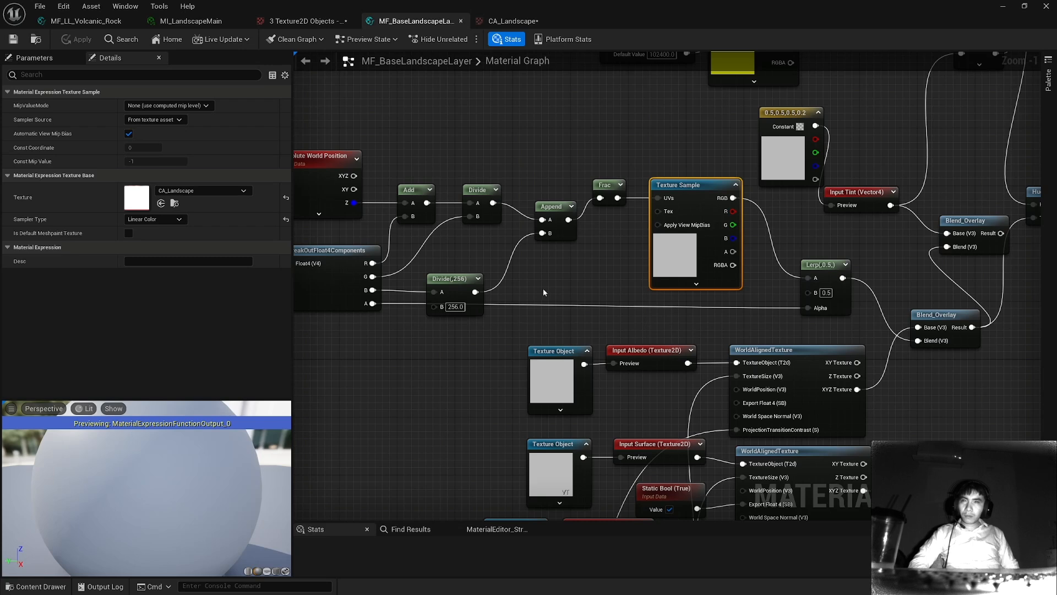
right_drag(543, 289, 648, 298)
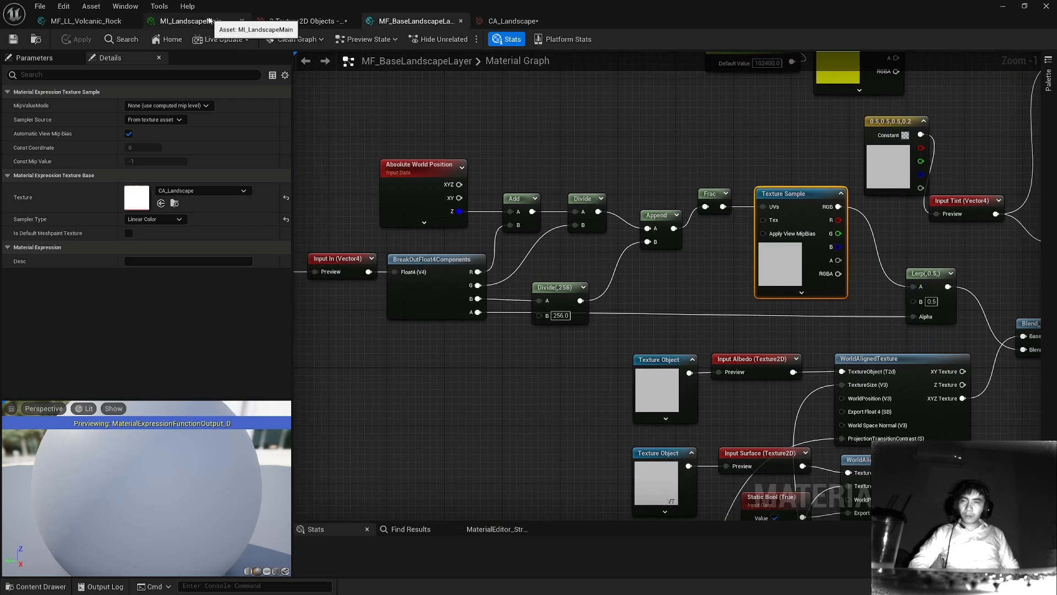
Return to MF_LL_Volcanic_Rock and review the Tint, constant and Displacement nodes beside the MF_BaseLandscapeLayer inputs
click(88, 21)
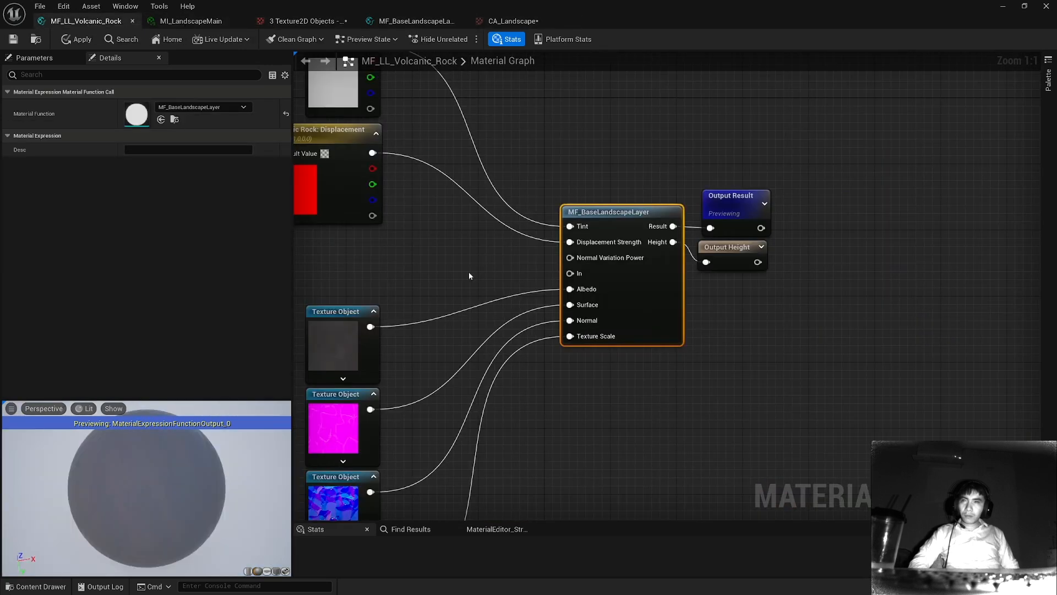
drag(580, 275, 391, 258)
right_drag(379, 258, 482, 278)
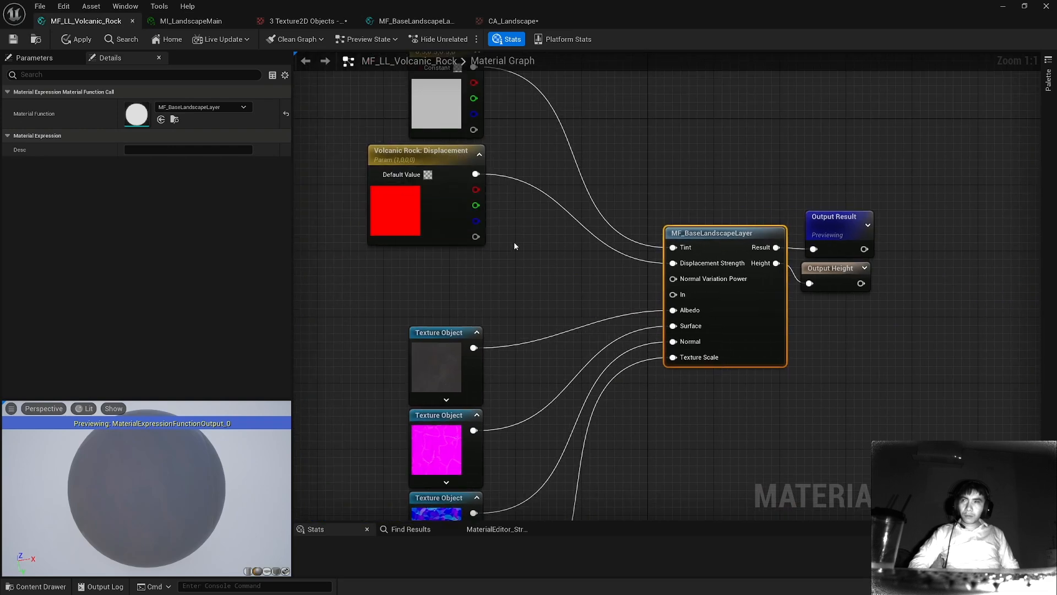
right_drag(482, 154, 476, 325)
click(459, 273)
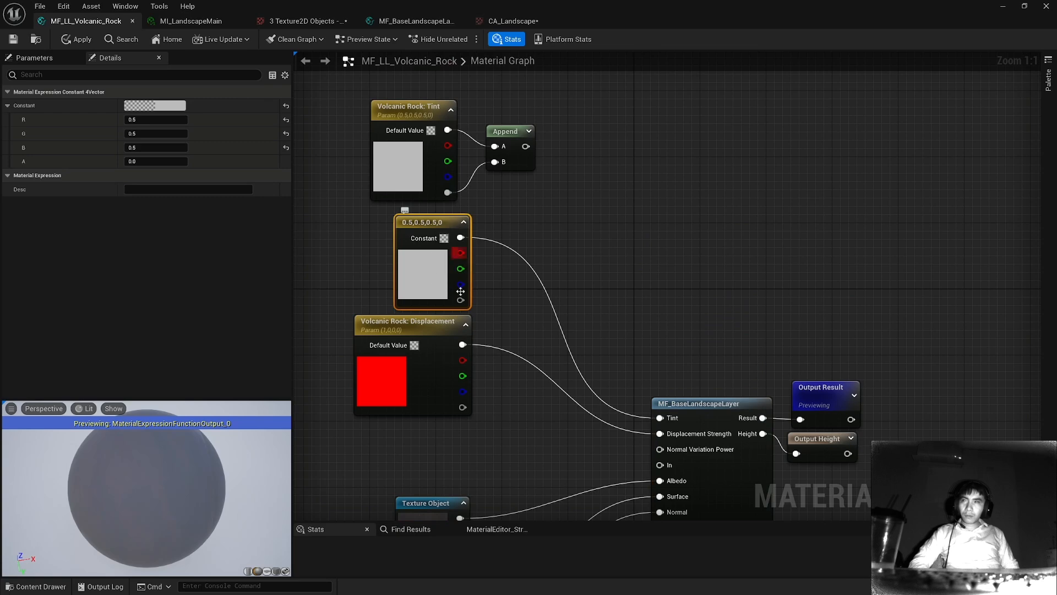
drag(337, 110, 582, 159)
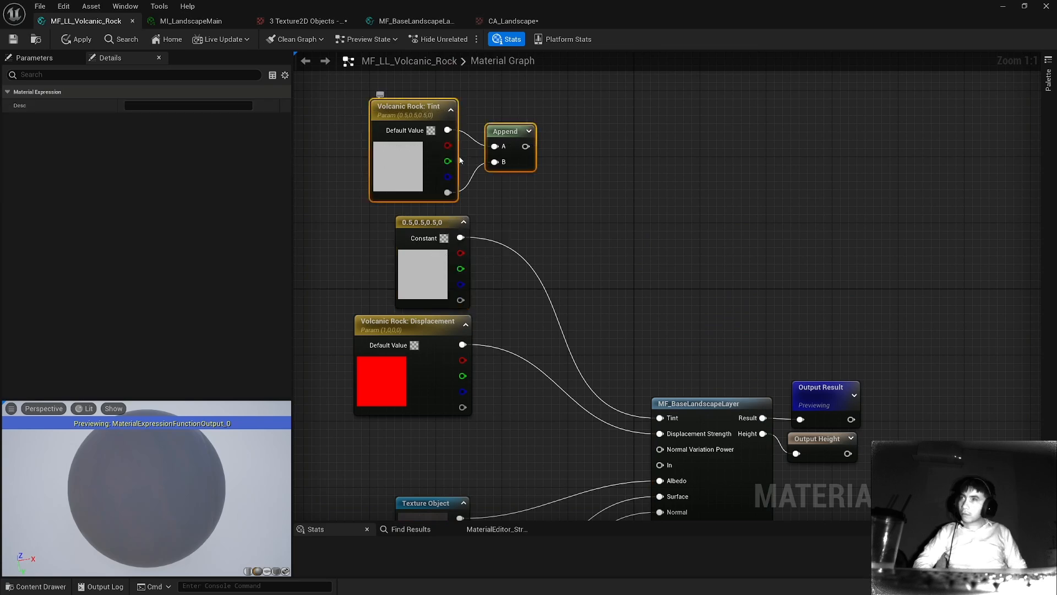
right_drag(556, 300, 536, 158)
scroll(555, 235, down, 1)
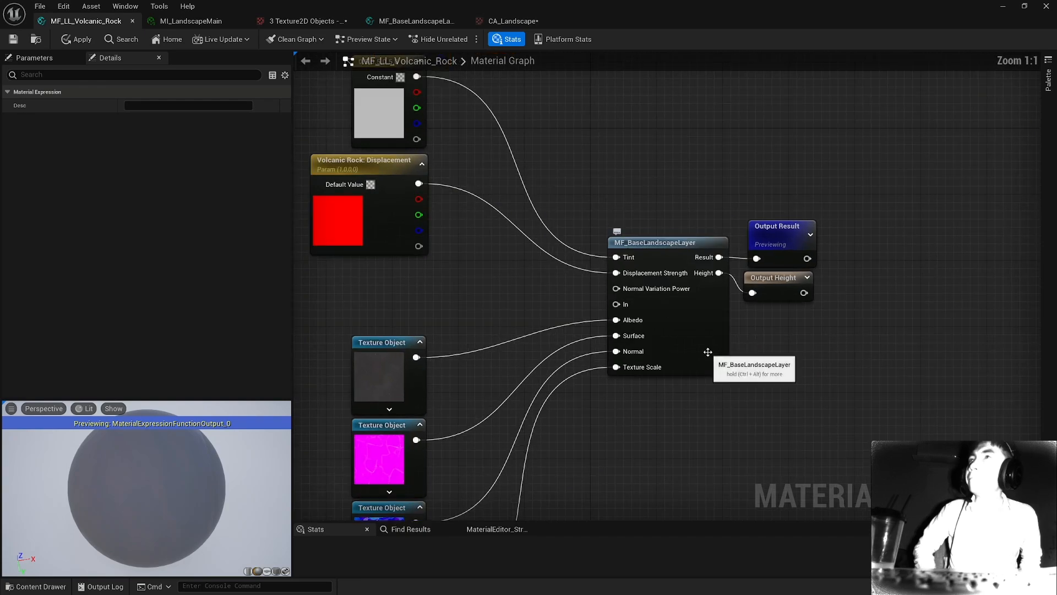
Open the MF_BaseLandscapeLayer function from its node and look over its entire graph
double_click(670, 315)
scroll(675, 320, down, 3)
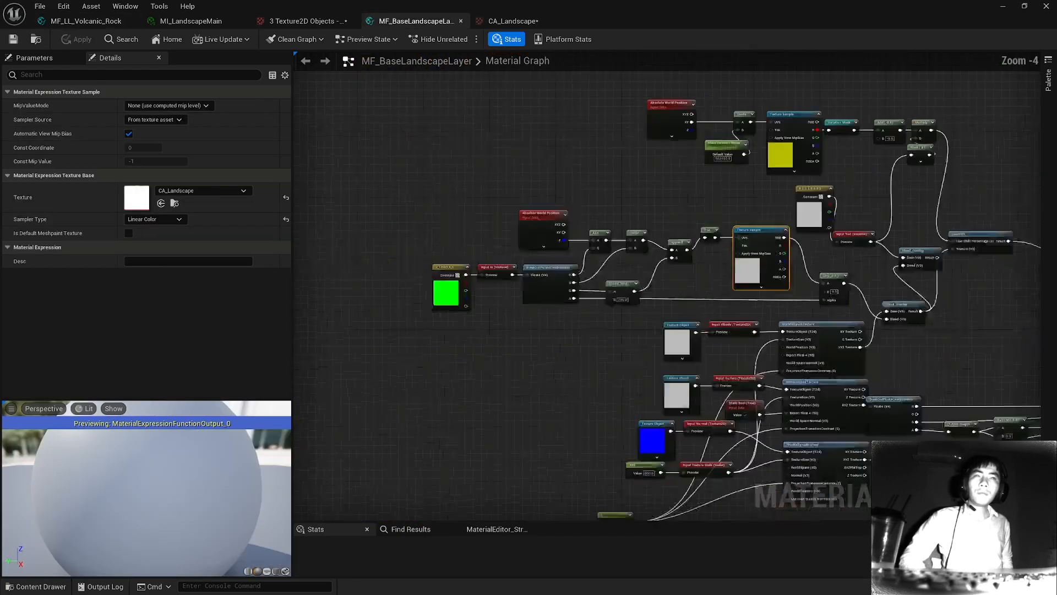
right_drag(973, 490, 744, 383)
scroll(650, 260, down, 2)
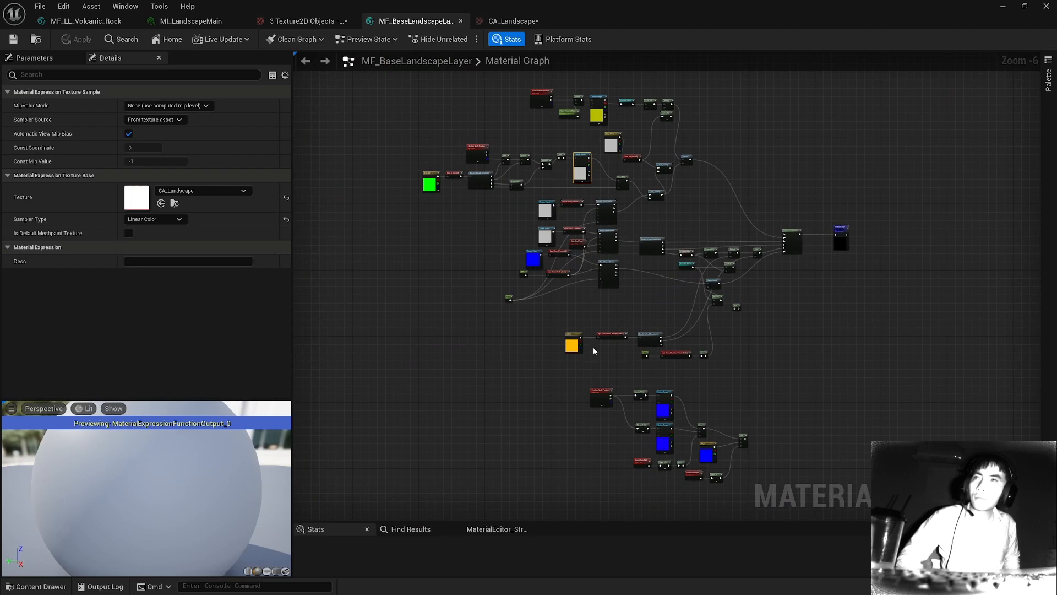
Close the CA_Landscape and Texture2D property editors and return to the MF_LL_Volcanic_Rock graph
click(515, 21)
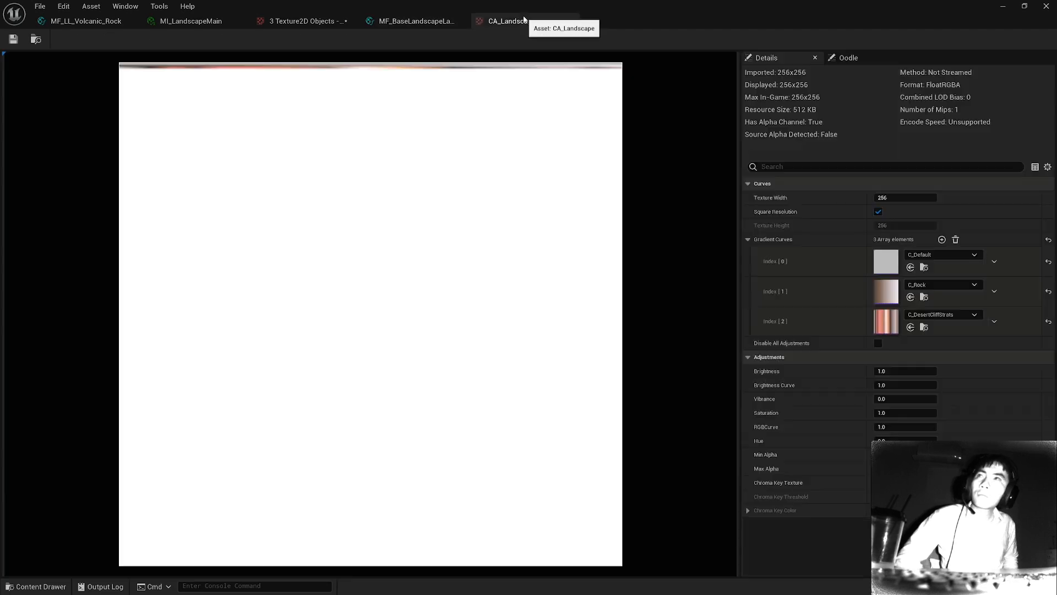
click(570, 21)
click(292, 20)
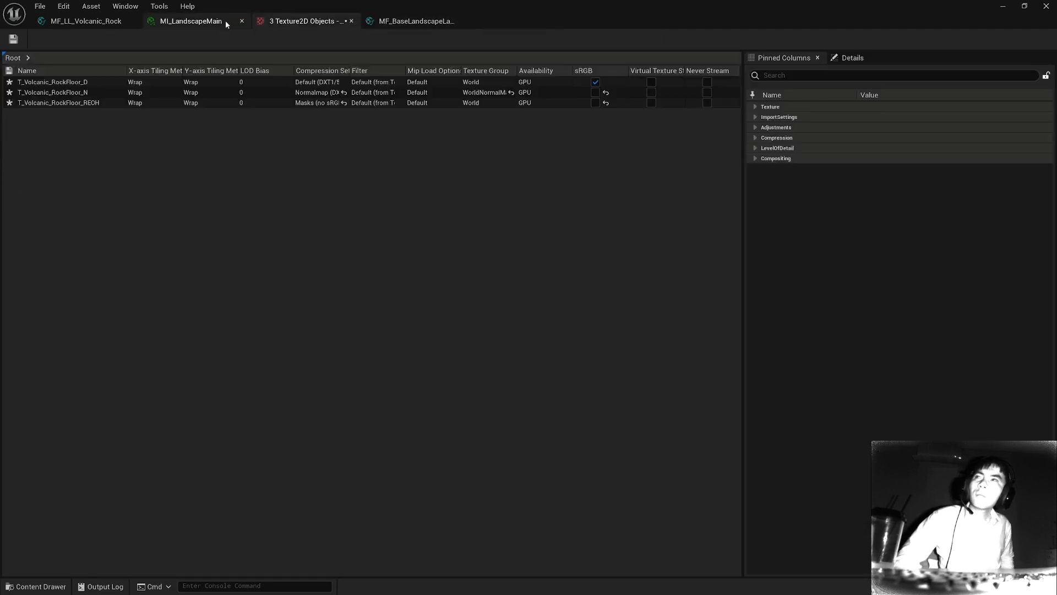
click(351, 21)
click(81, 22)
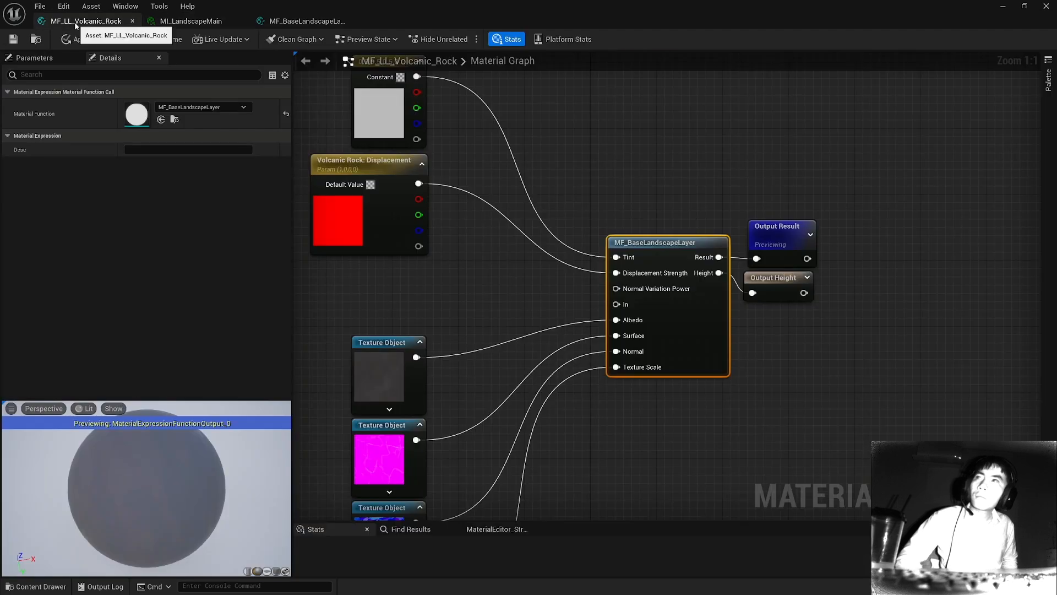
Move the three Texture Object nodes up together so they sit just below the Volcanic Rock: Displacement node
scroll(482, 336, down, 1)
right_drag(324, 334, 369, 180)
drag(362, 182, 487, 376)
drag(445, 351, 454, 300)
right_drag(407, 188, 437, 321)
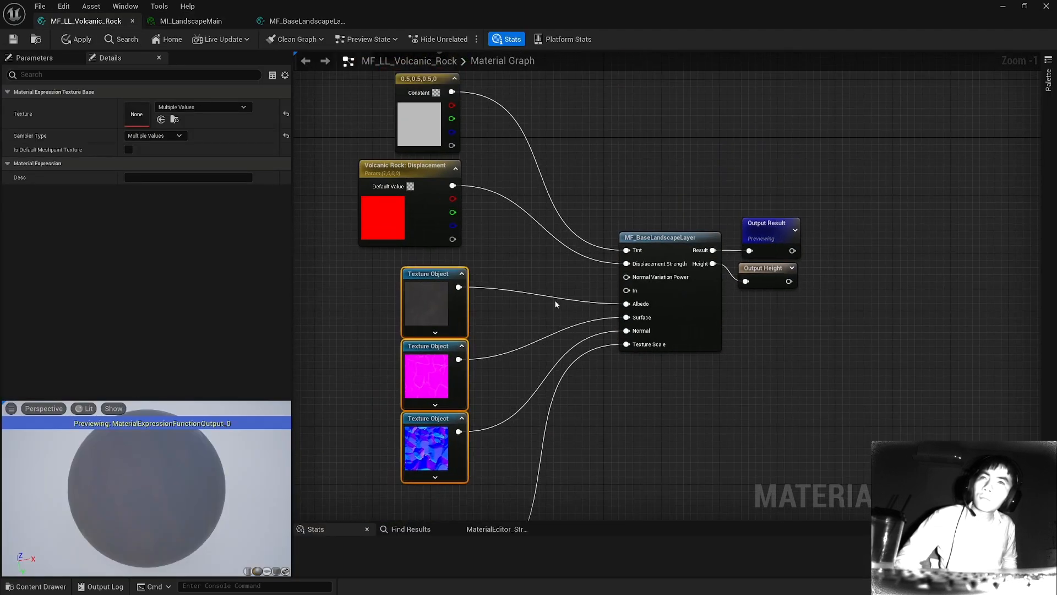